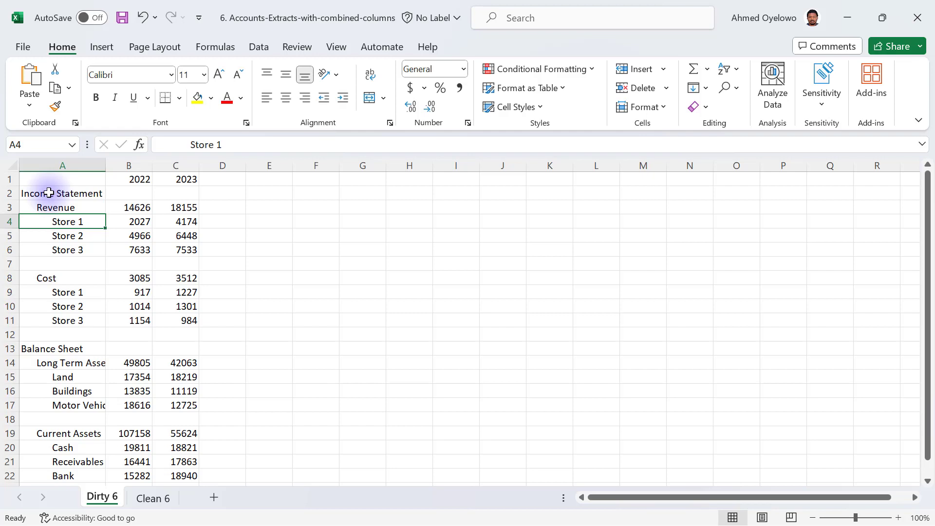
# - Compare the combined account labels in column A of the Dirty 6 sheet with the Account column on the Clean 6 sheet
pyautogui.moveTo(49, 193); pyautogui.dragTo(66, 255)
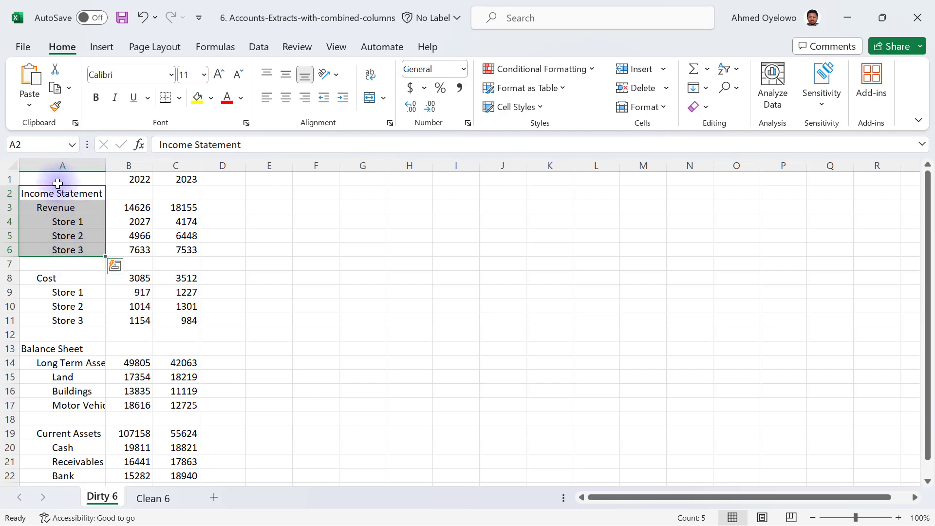
pyautogui.moveTo(62, 193); pyautogui.dragTo(62, 263)
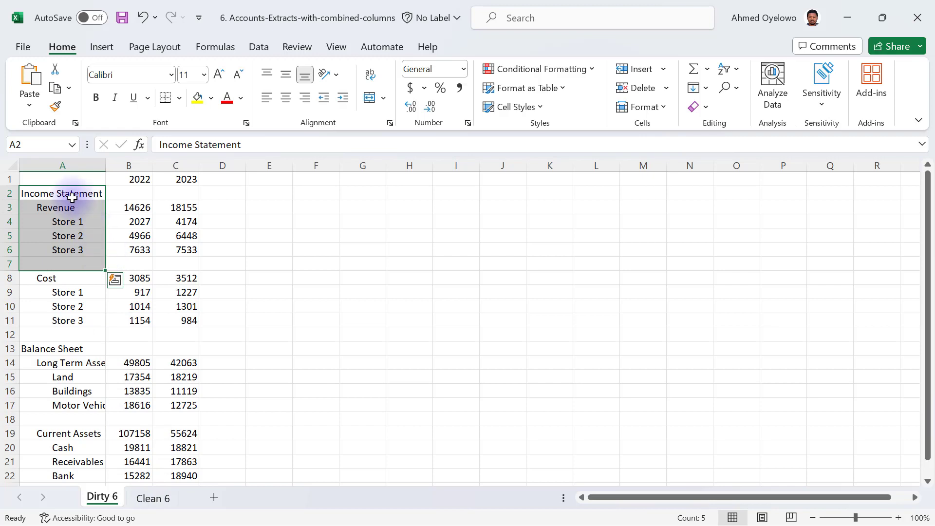
pyautogui.click(72, 197)
pyautogui.click(152, 497)
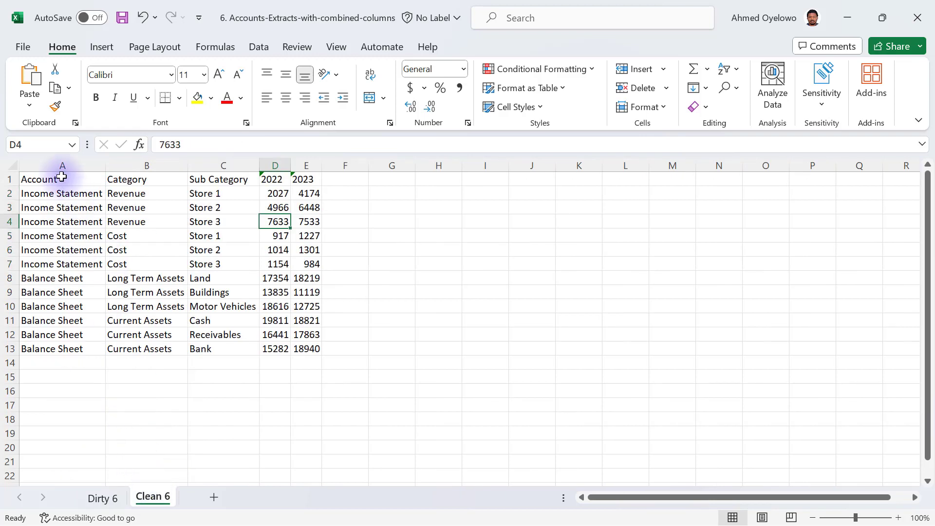
pyautogui.click(57, 167)
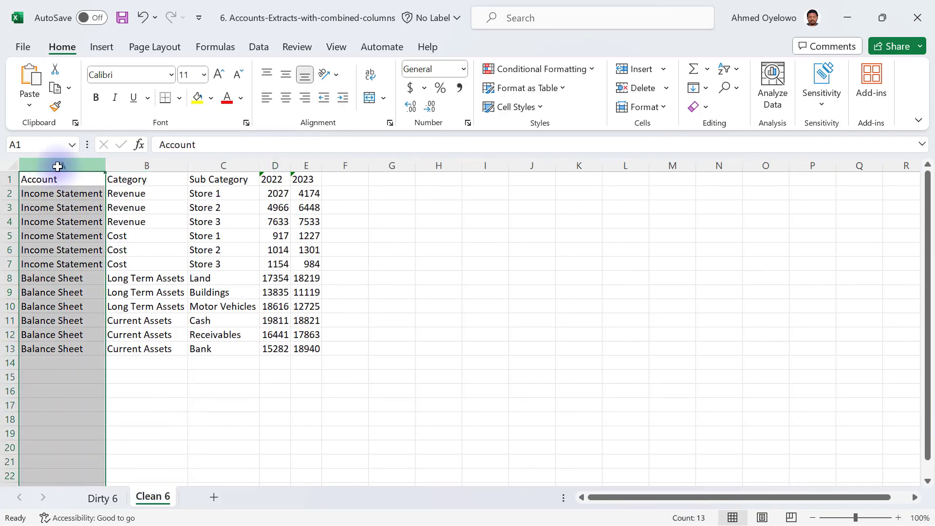
pyautogui.moveTo(63, 193); pyautogui.dragTo(75, 347)
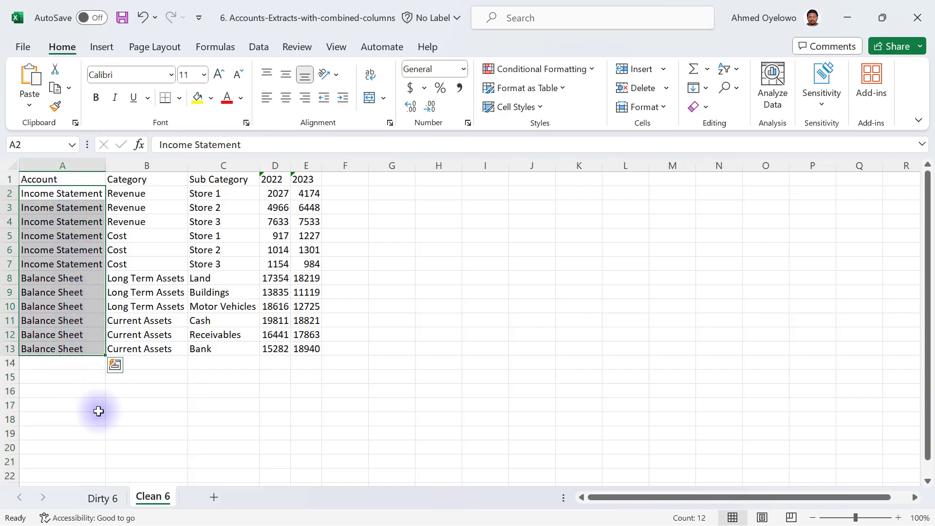
# - Compare the account and category headings on the Dirty 6 sheet with the Category column on the Clean 6 sheet
pyautogui.click(101, 497)
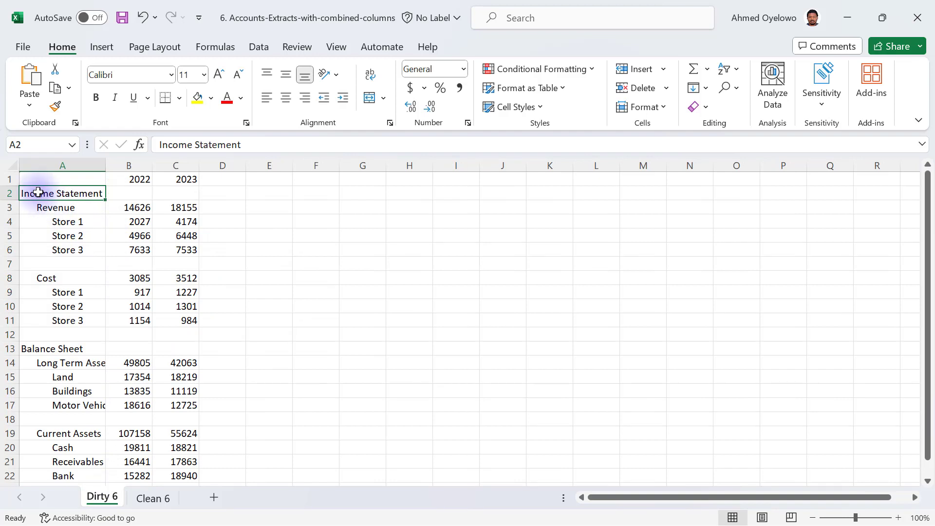
pyautogui.click(42, 349)
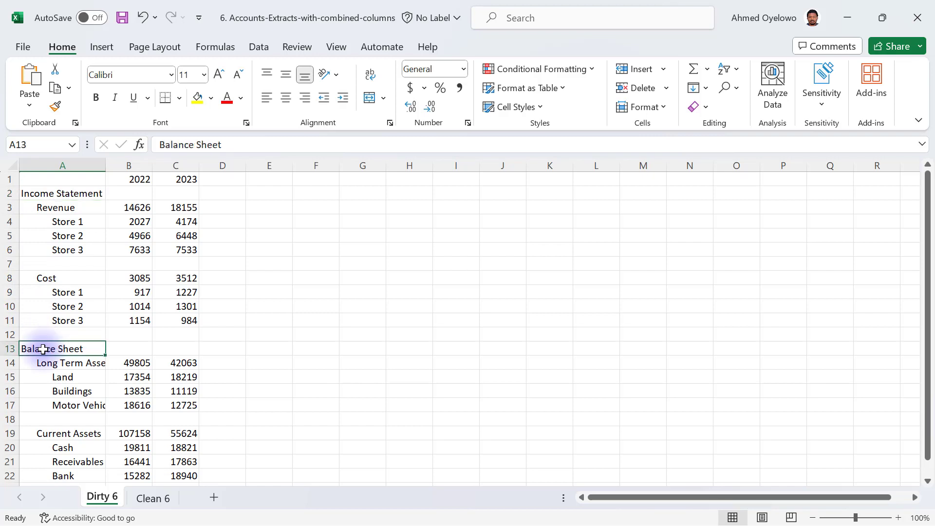
pyautogui.click(62, 207)
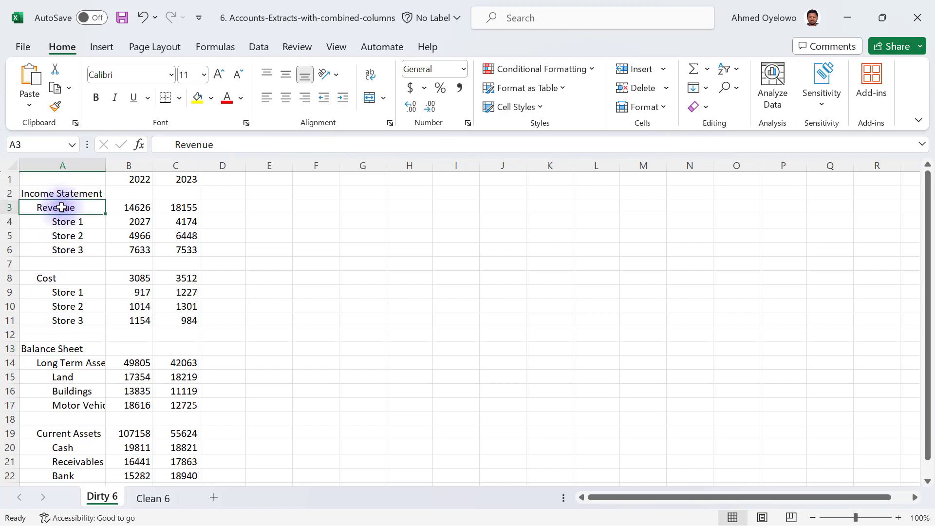
pyautogui.click(63, 282)
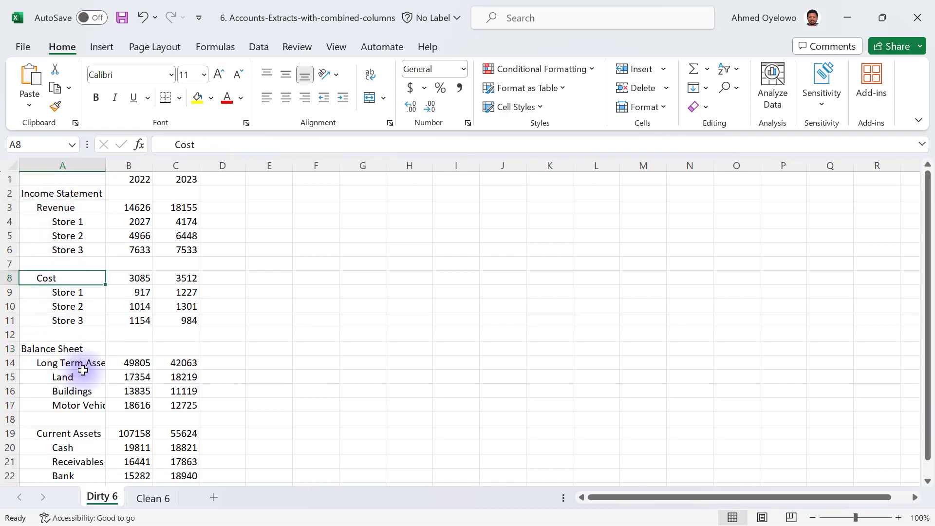
pyautogui.click(82, 373)
pyautogui.click(83, 363)
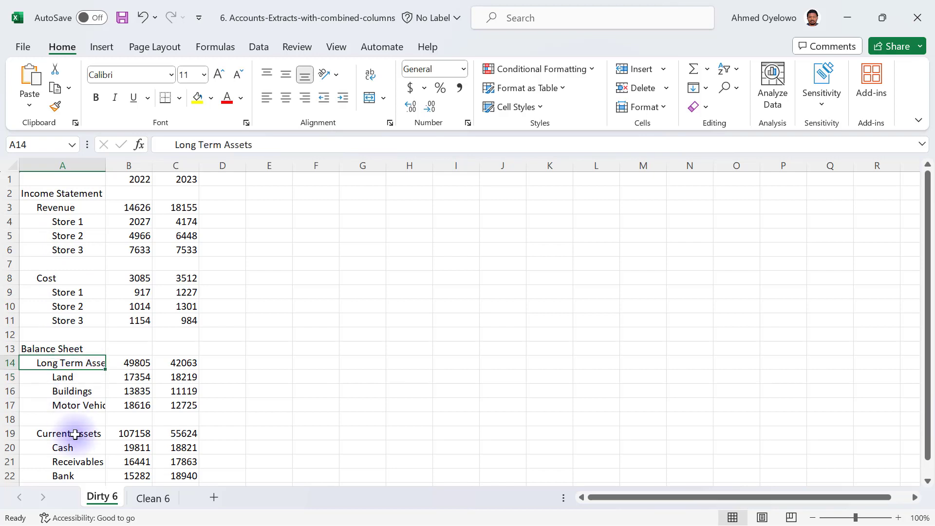
pyautogui.click(76, 434)
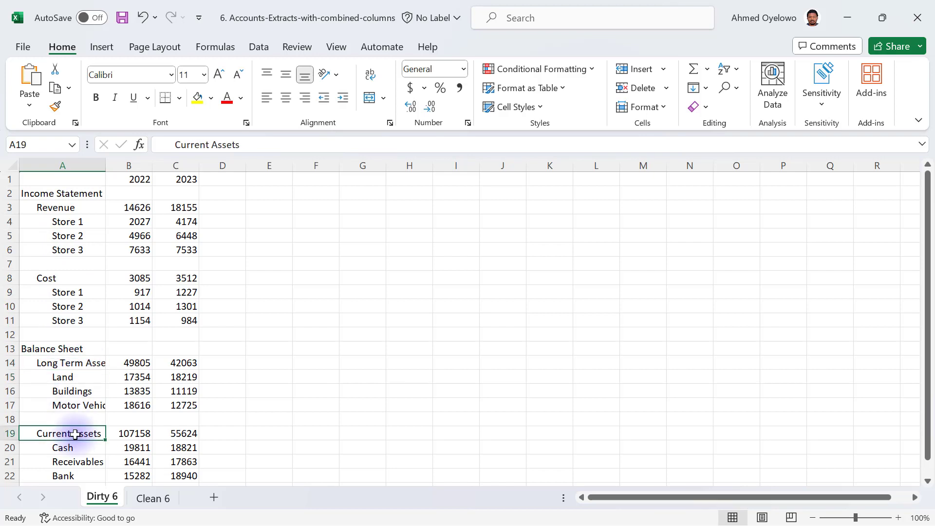
pyautogui.click(152, 497)
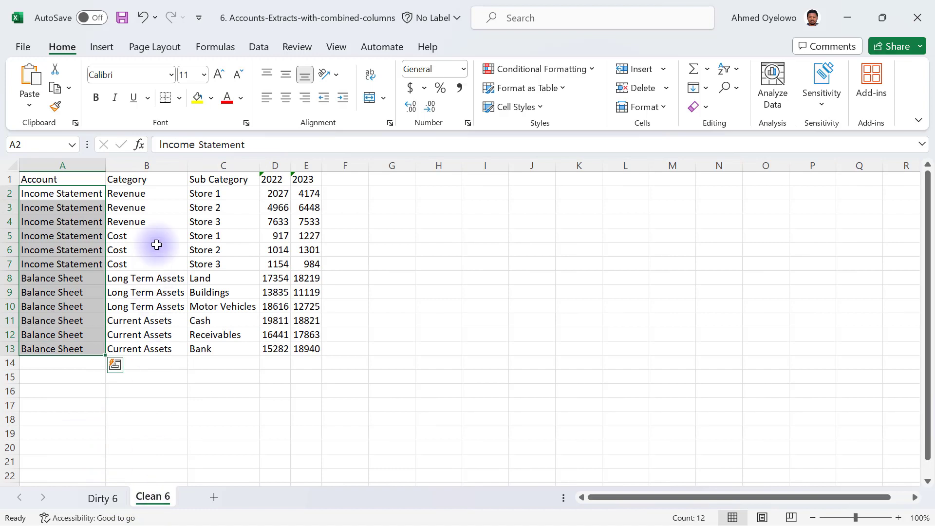
pyautogui.click(149, 166)
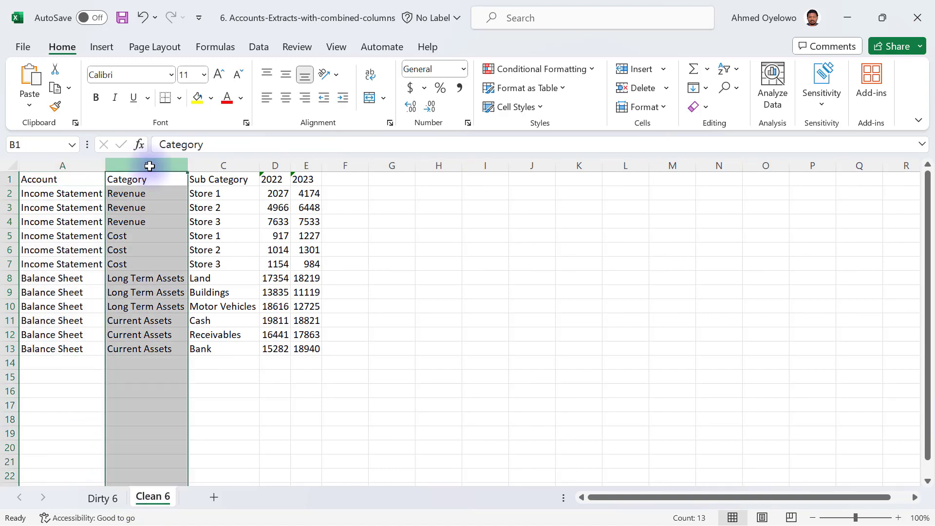
pyautogui.moveTo(141, 193); pyautogui.dragTo(143, 353)
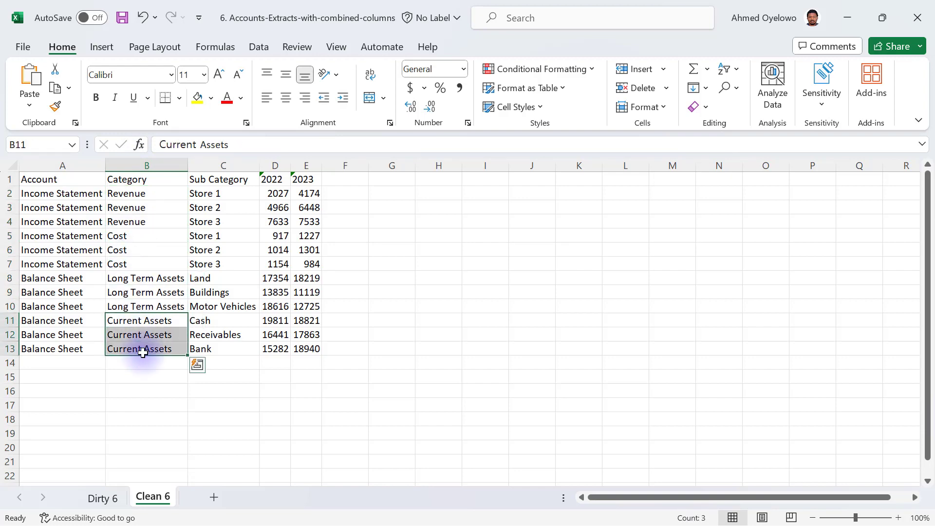
# - Compare the third-level items on the Dirty 6 sheet with the Clean 6 sheet's Sub Category column, and review its 2022 and 2023 columns
pyautogui.click(101, 497)
pyautogui.moveTo(83, 222); pyautogui.dragTo(85, 250)
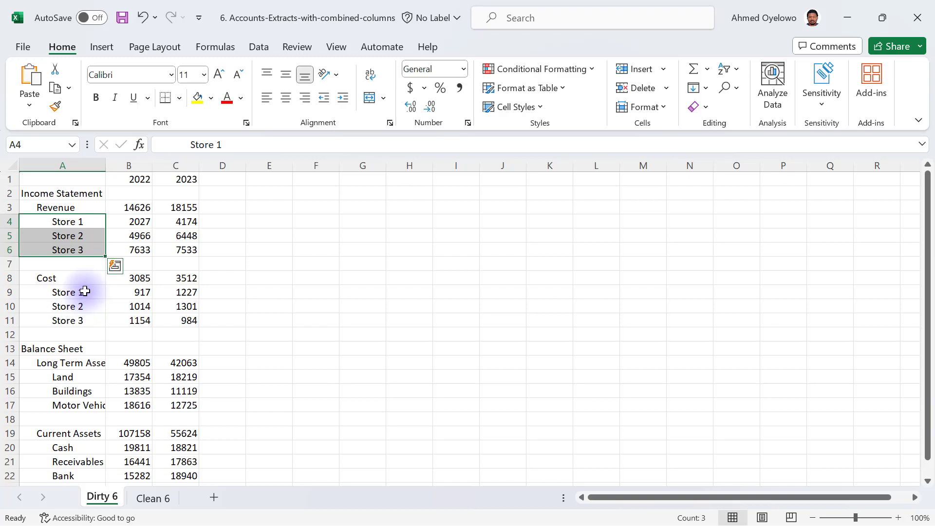
pyautogui.moveTo(83, 292); pyautogui.dragTo(76, 322)
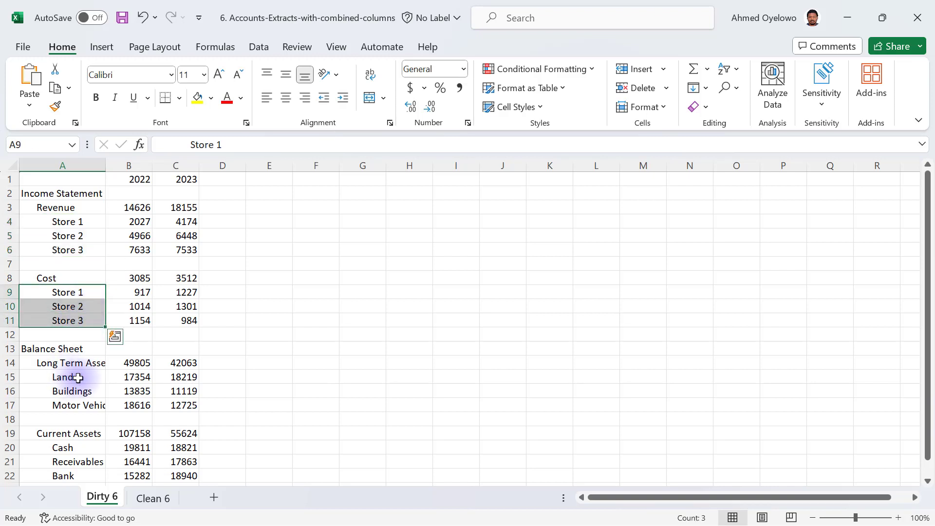
pyautogui.moveTo(76, 377); pyautogui.dragTo(80, 406)
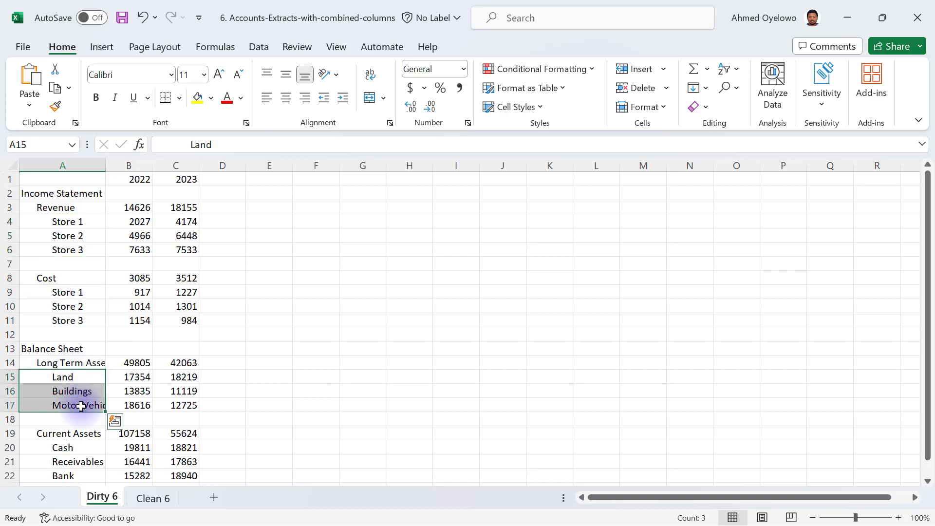
pyautogui.moveTo(74, 446); pyautogui.dragTo(81, 476)
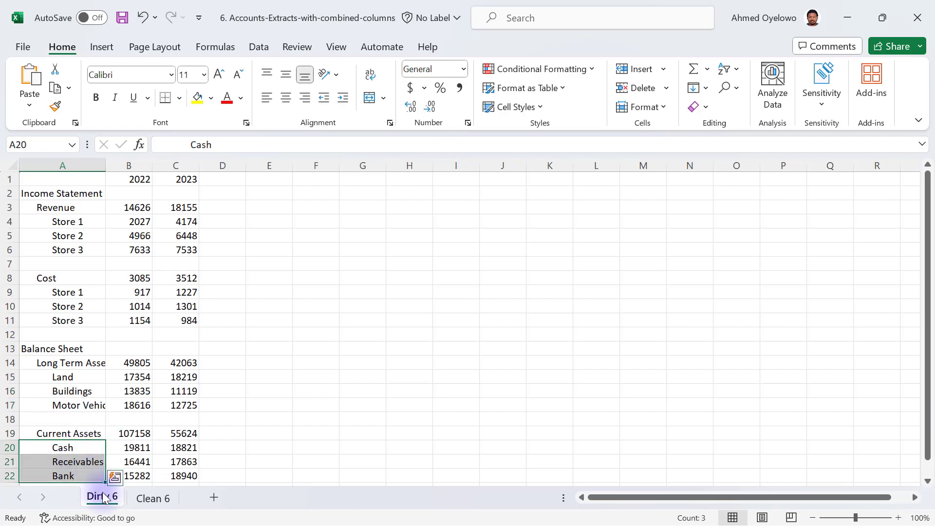
pyautogui.click(142, 504)
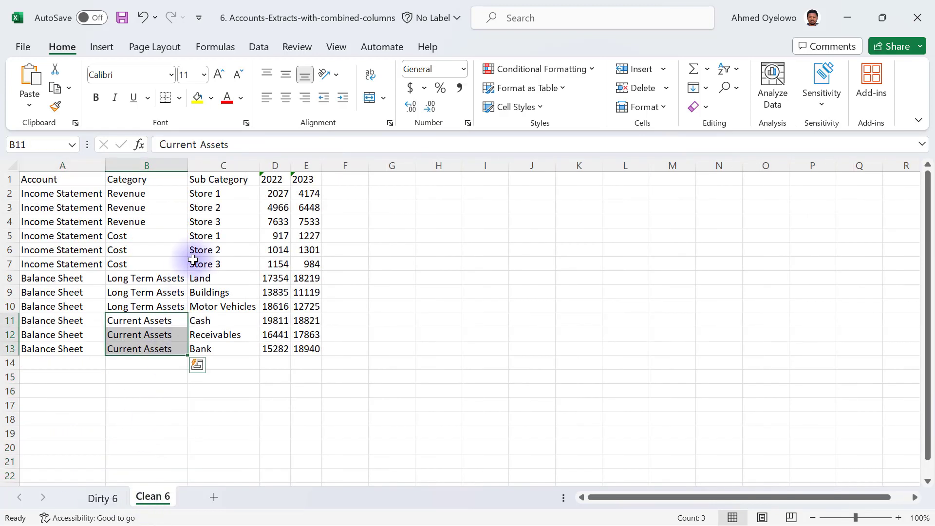
pyautogui.click(237, 166)
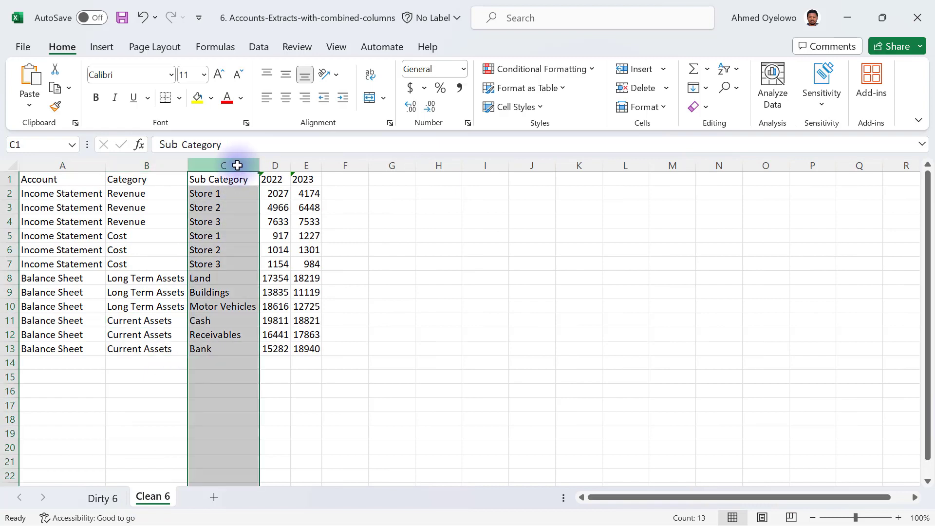
pyautogui.moveTo(275, 166); pyautogui.dragTo(310, 165)
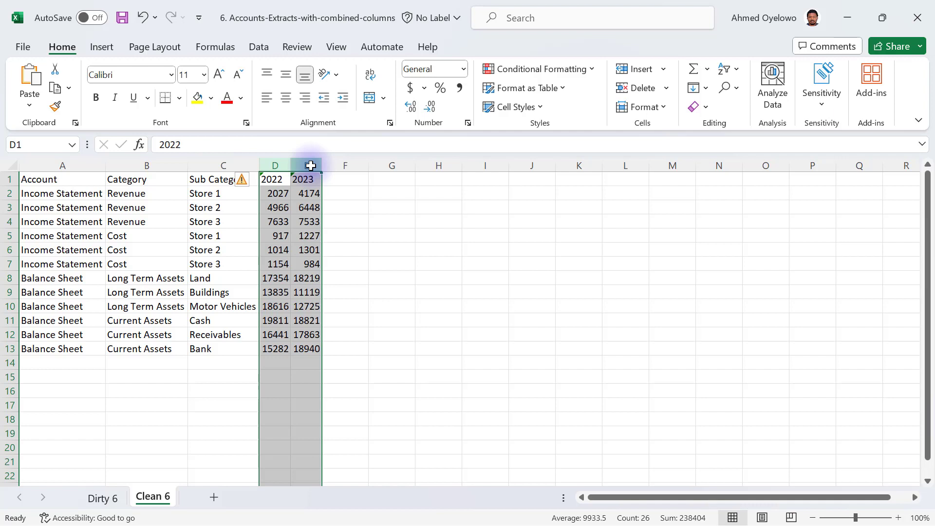
pyautogui.click(84, 220)
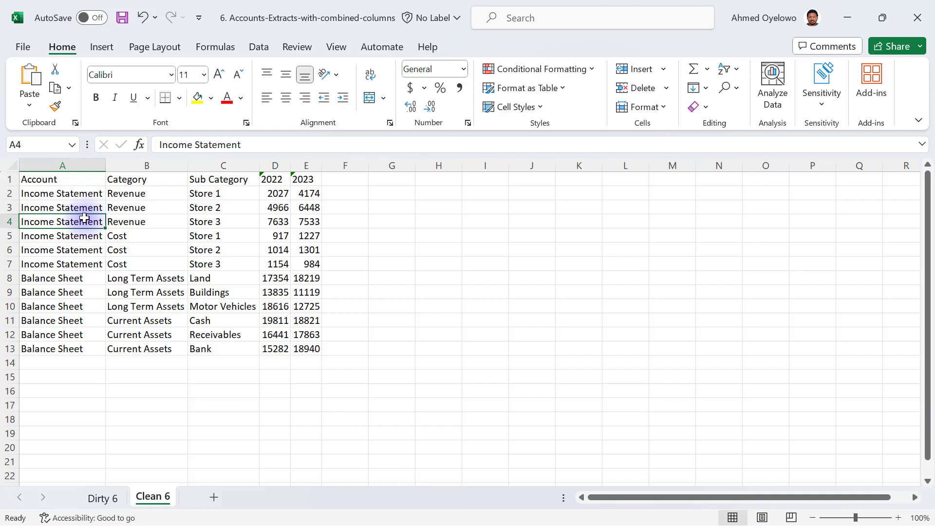
# - Switch to Power Query Editor and promote the first row of the Dirty 6 query to headers
pyautogui.hotkey('alt', 'Tab')
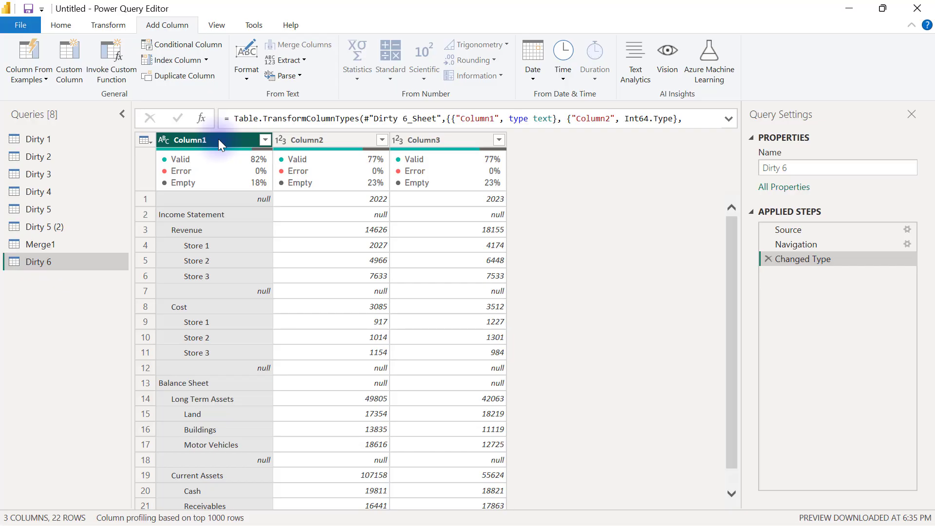
pyautogui.click(109, 29)
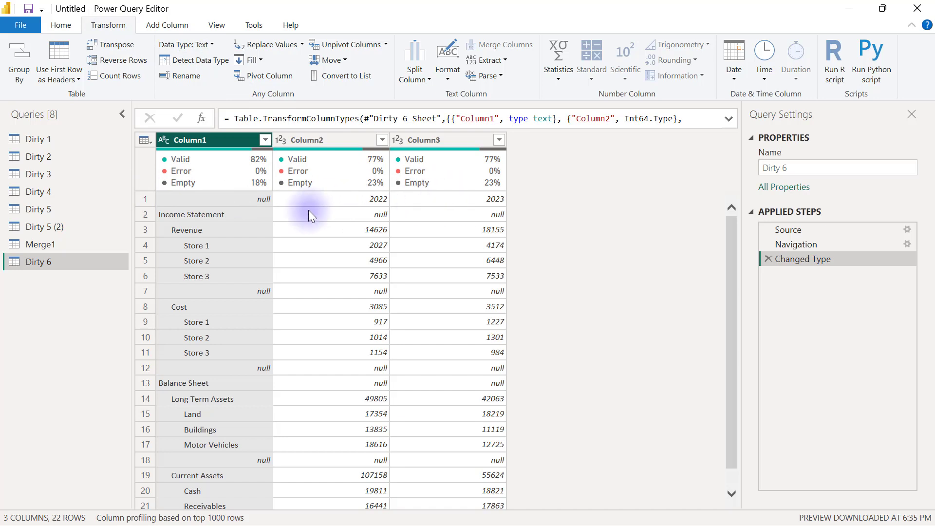
pyautogui.click(60, 46)
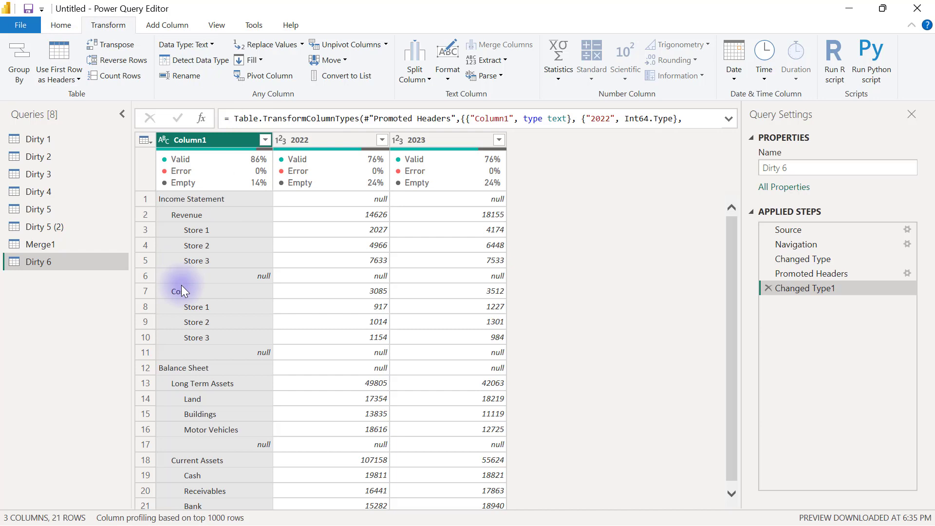
# - Inspect the all-null rows in the Dirty 6 query and remove the blank rows from the table
pyautogui.click(144, 276)
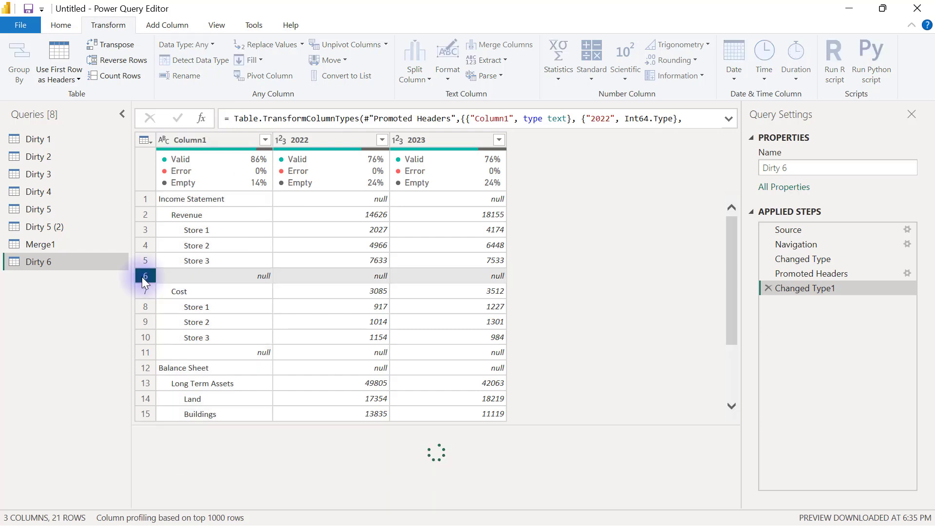
pyautogui.click(146, 352)
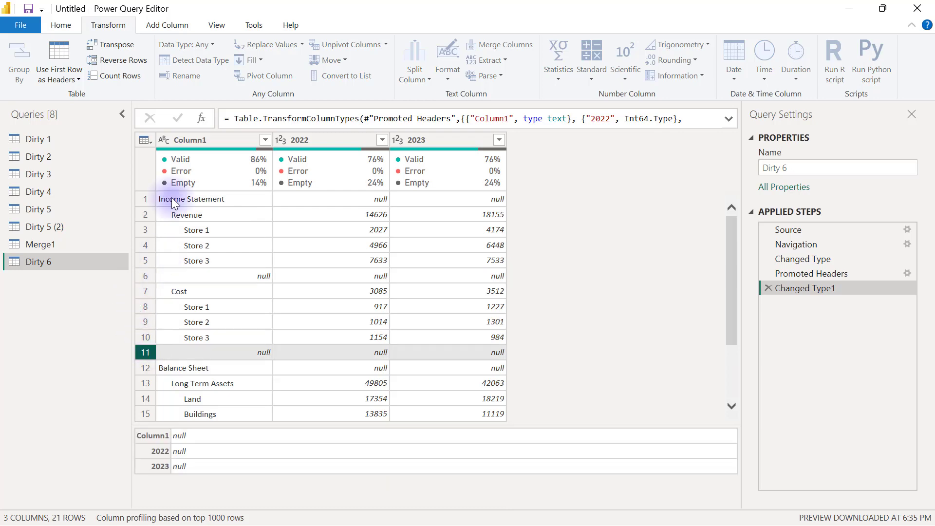
pyautogui.click(208, 141)
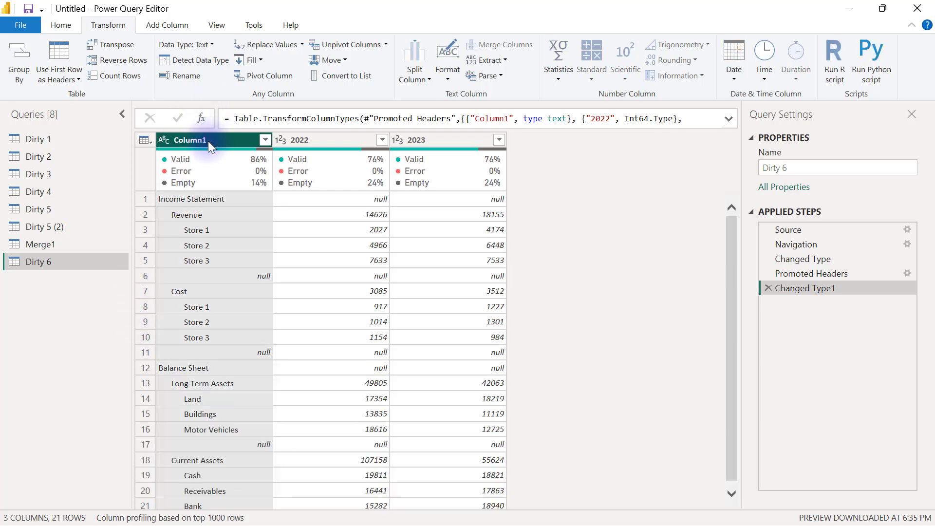
pyautogui.click(61, 26)
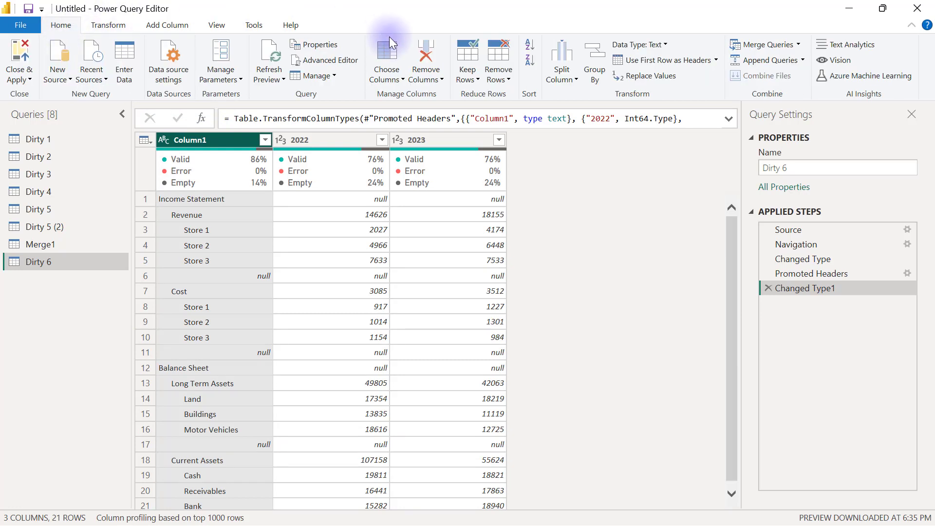
pyautogui.click(501, 85)
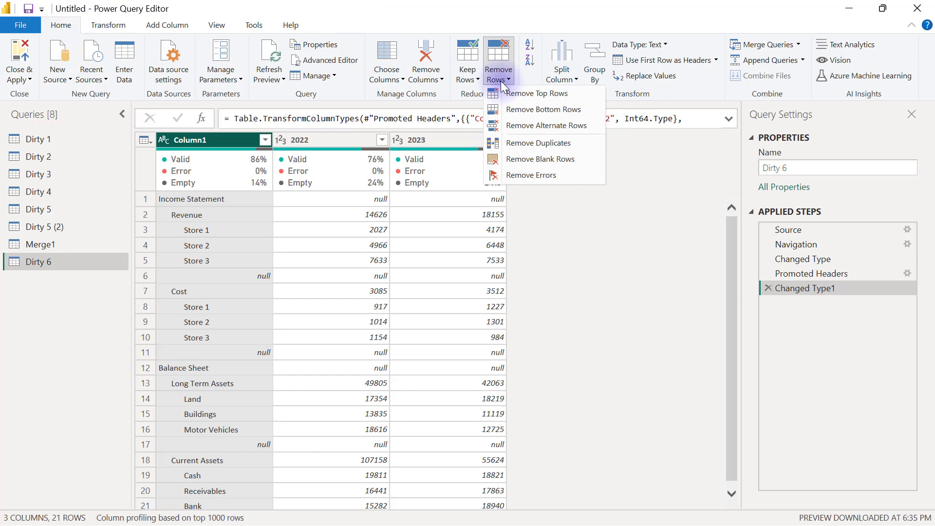
pyautogui.click(529, 159)
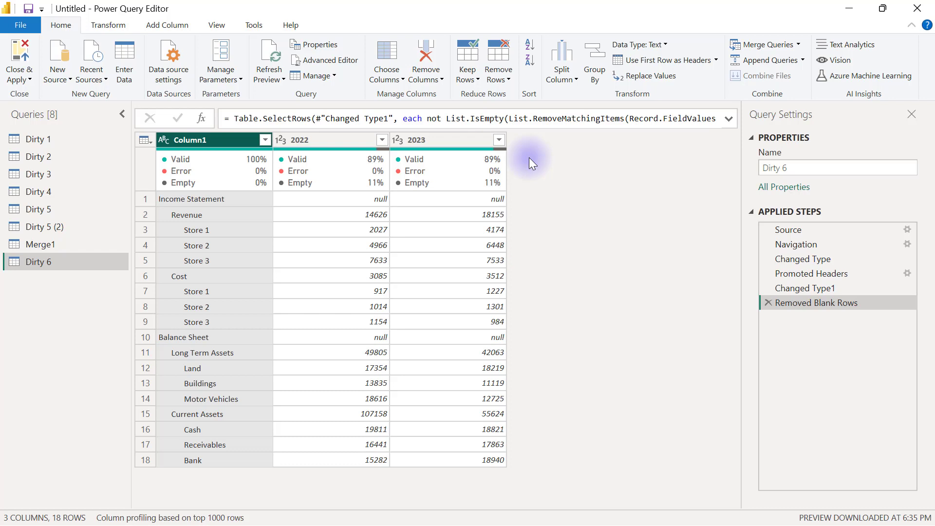
# - Examine how the top-level accounts, categories and sub-category items are indented in Column1
pyautogui.click(200, 198)
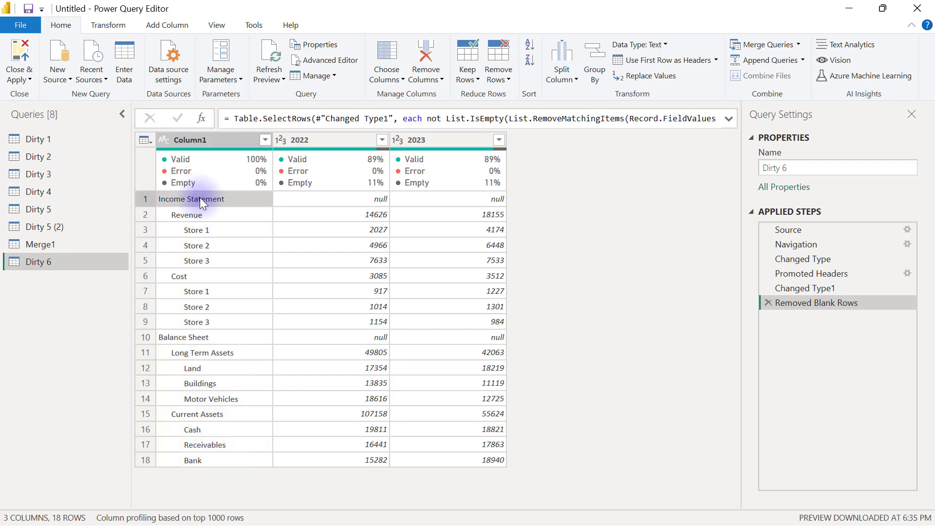
pyautogui.click(194, 336)
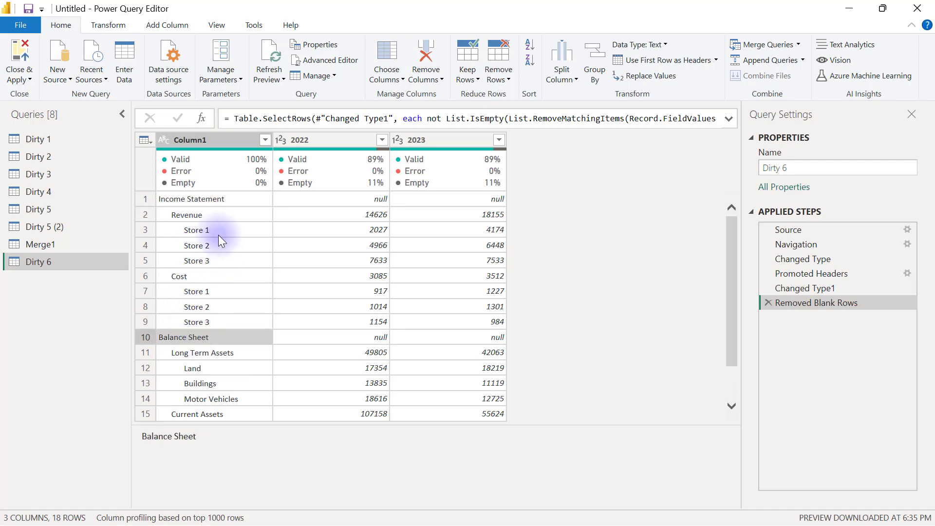
pyautogui.click(212, 199)
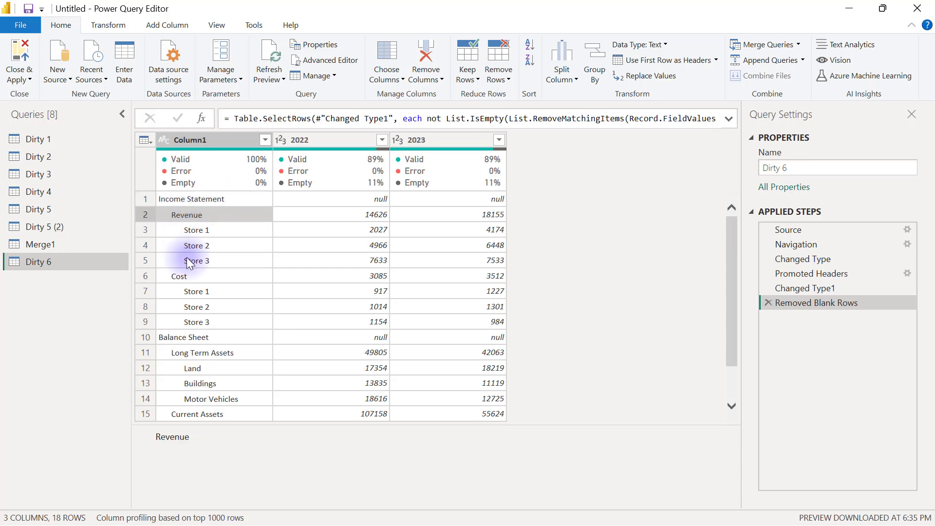
pyautogui.click(188, 274)
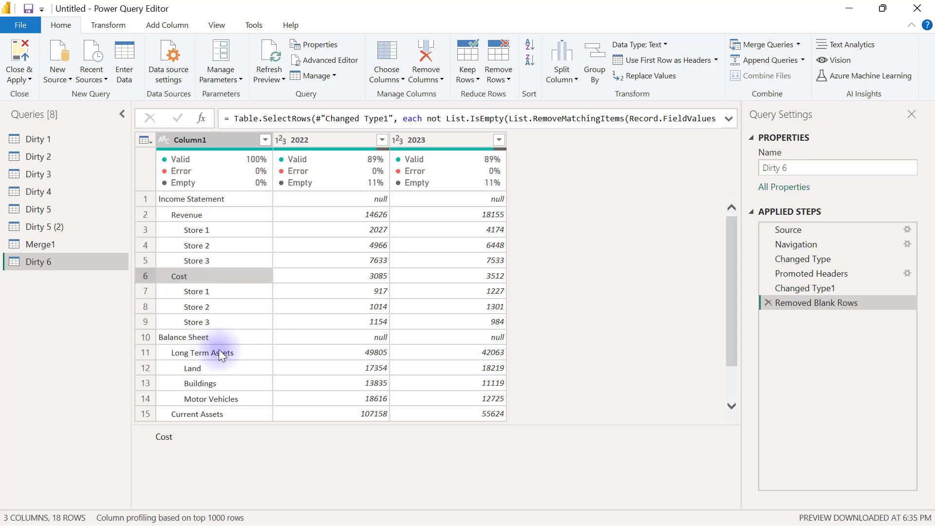
pyautogui.click(216, 351)
pyautogui.click(216, 415)
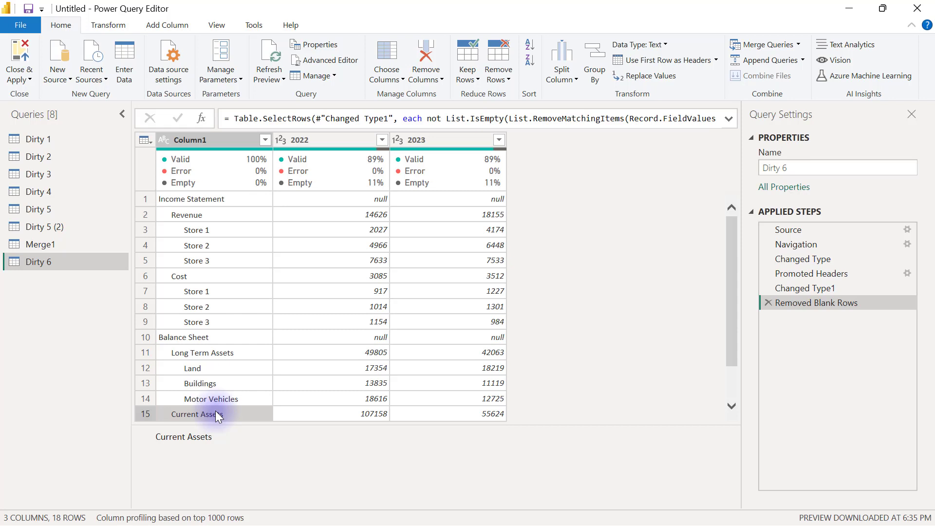
pyautogui.click(209, 232)
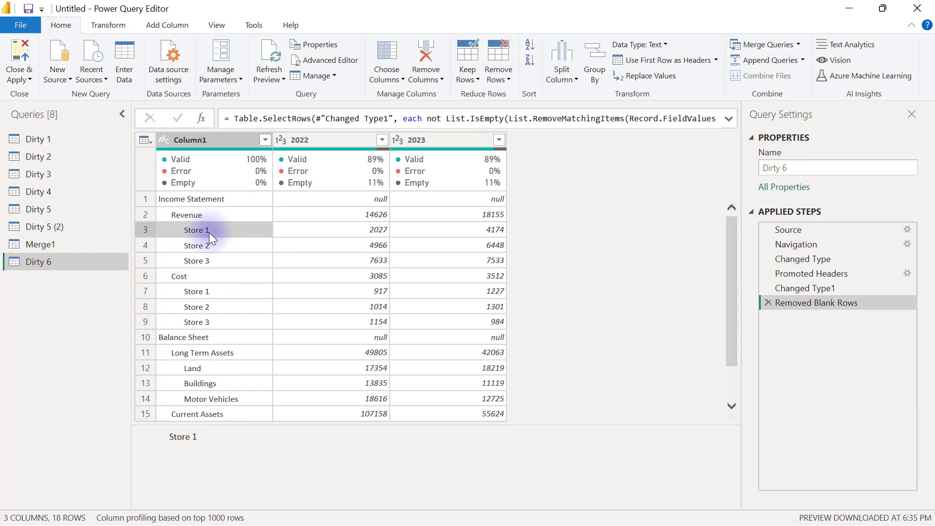
pyautogui.click(229, 371)
pyautogui.moveTo(735, 258); pyautogui.dragTo(734, 288)
pyautogui.click(218, 384)
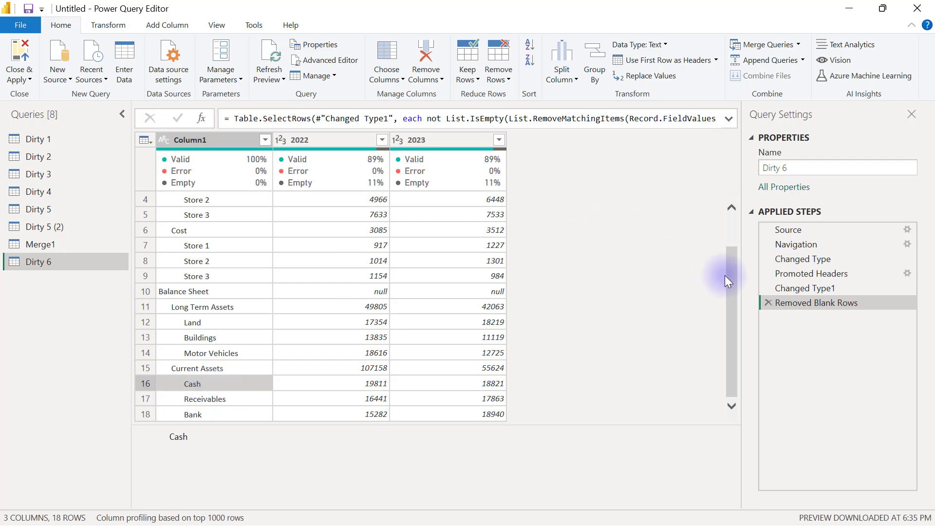
pyautogui.moveTo(724, 276); pyautogui.dragTo(738, 229)
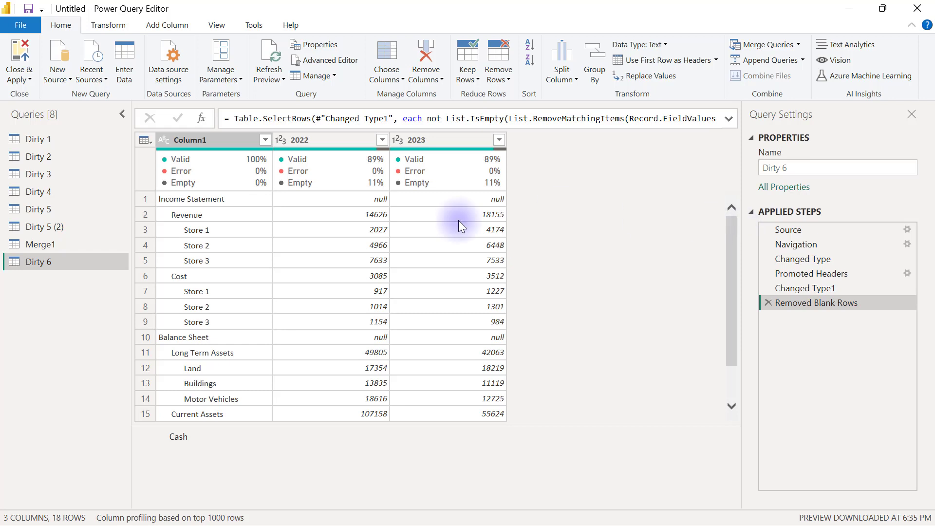
# - Inspect the Revenue and Cost cells in the cell preview and copy the leading spaces before Cost
pyautogui.click(185, 217)
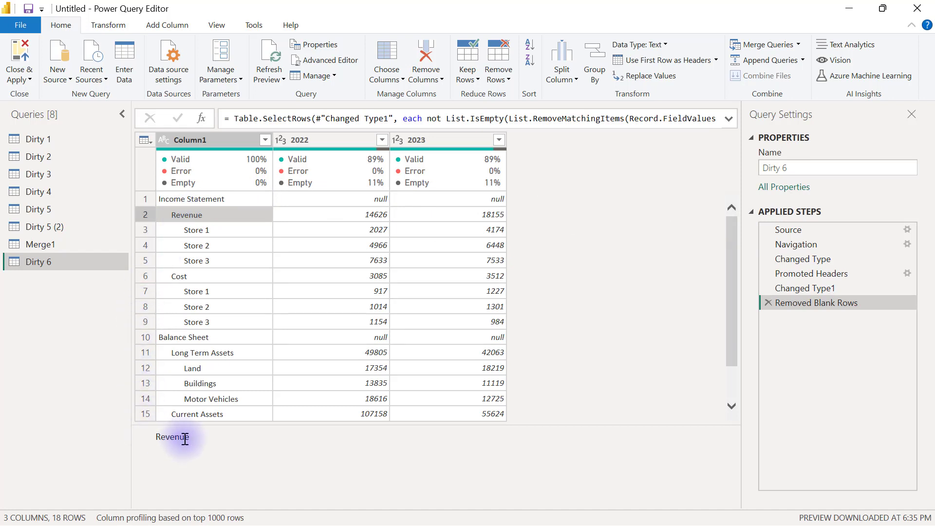
pyautogui.moveTo(194, 438)
pyautogui.mouseDown()
pyautogui.moveTo(154, 438)
pyautogui.moveTo(165, 438)
pyautogui.mouseUp()
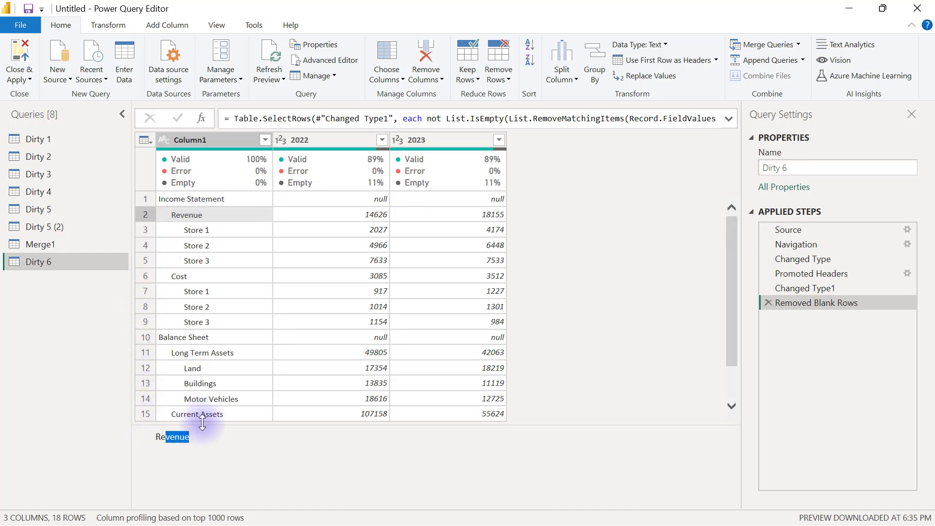
pyautogui.click(186, 215)
pyautogui.click(191, 276)
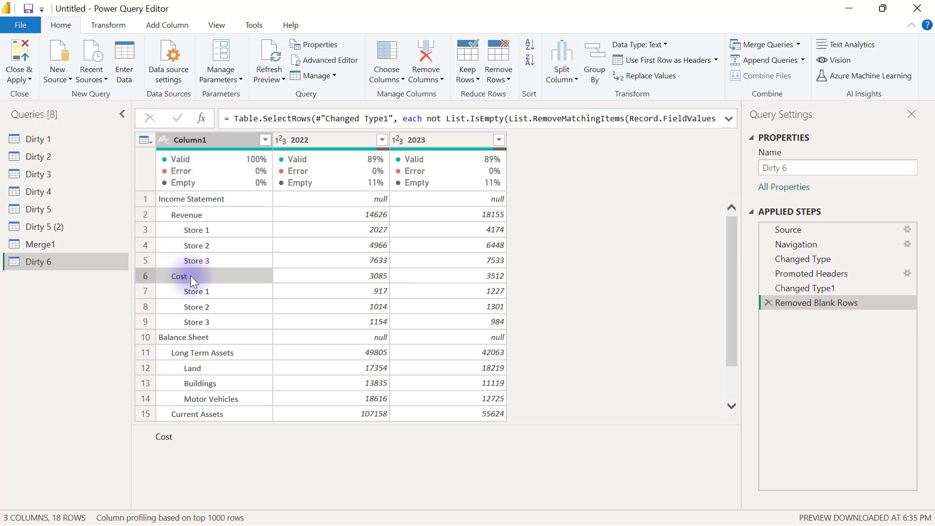
pyautogui.click(158, 438)
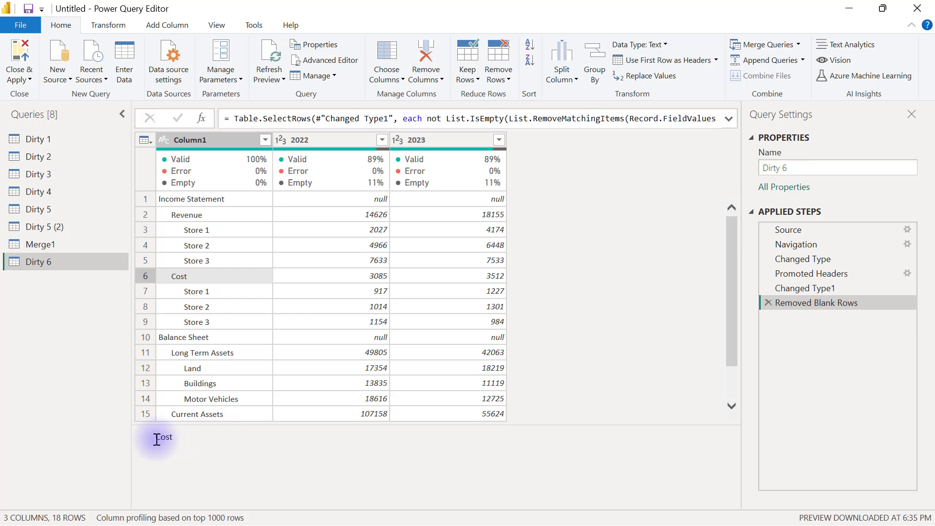
pyautogui.moveTo(157, 437); pyautogui.dragTo(129, 436)
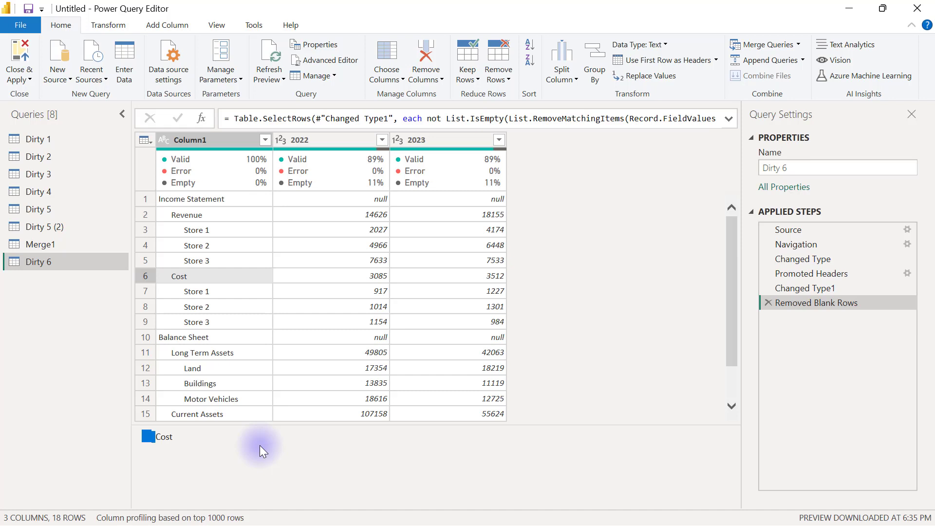
# - Replace the copied category-level leading spaces with * throughout Column1
pyautogui.click(200, 138)
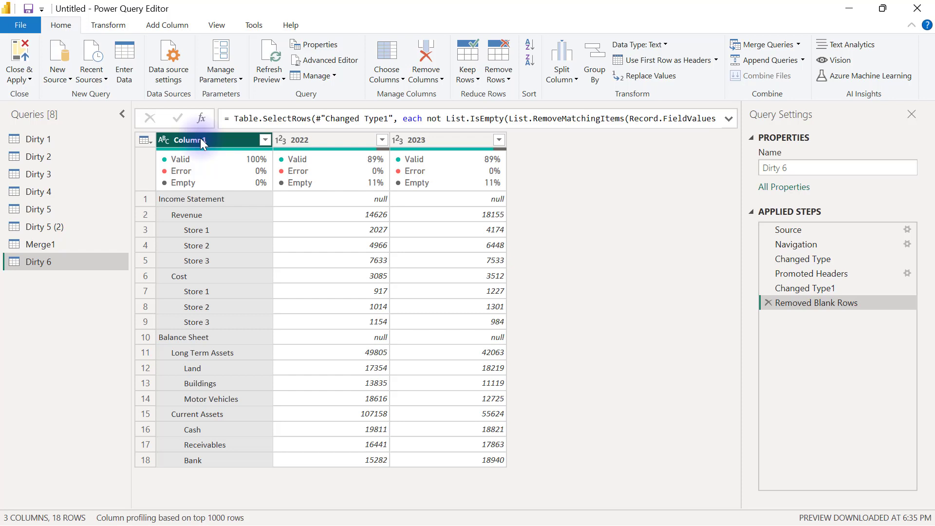
pyautogui.rightClick(201, 139)
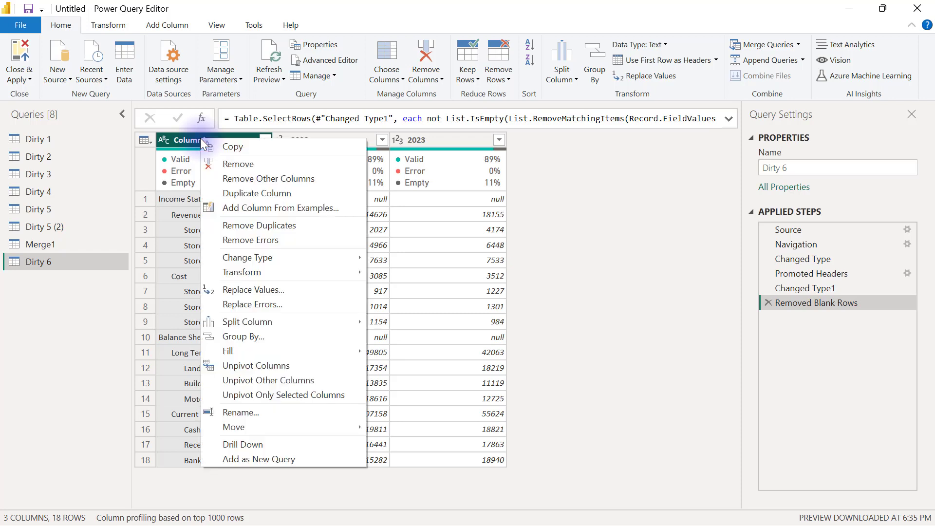
pyautogui.click(264, 289)
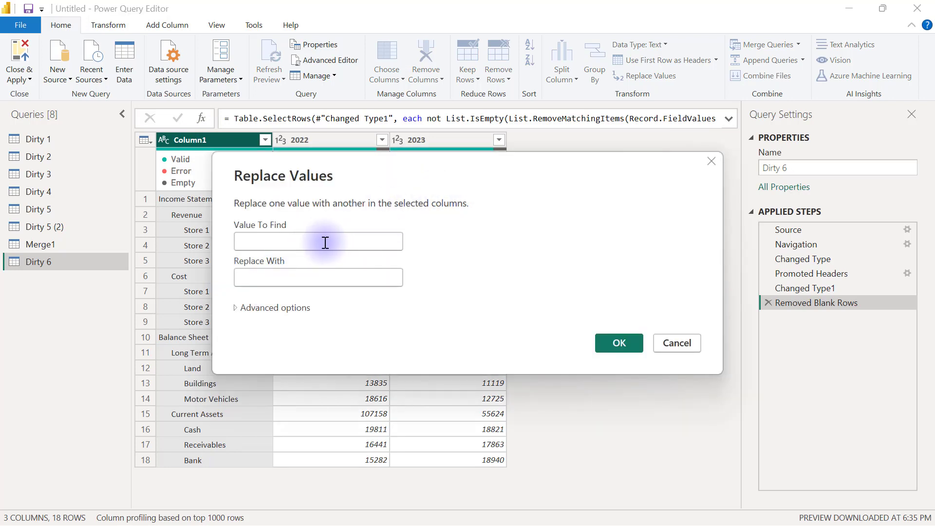
pyautogui.click(325, 242)
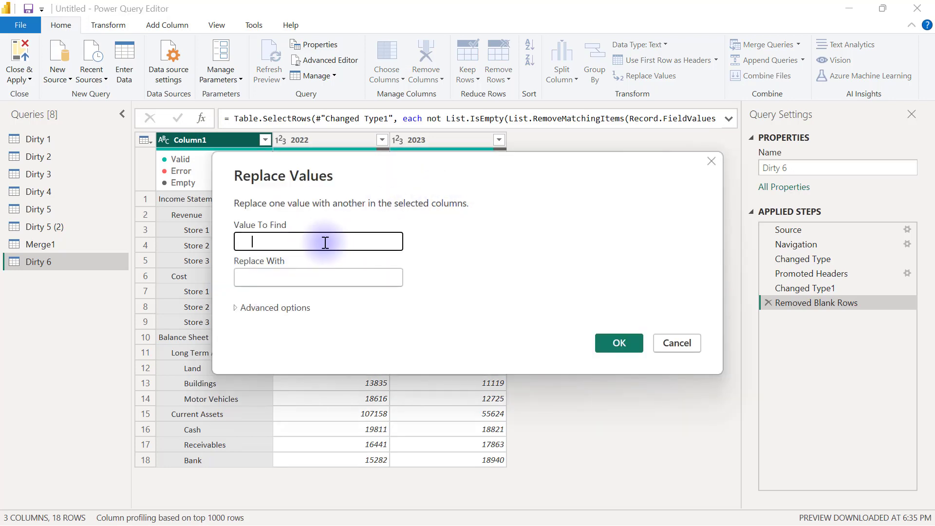
pyautogui.click(286, 276)
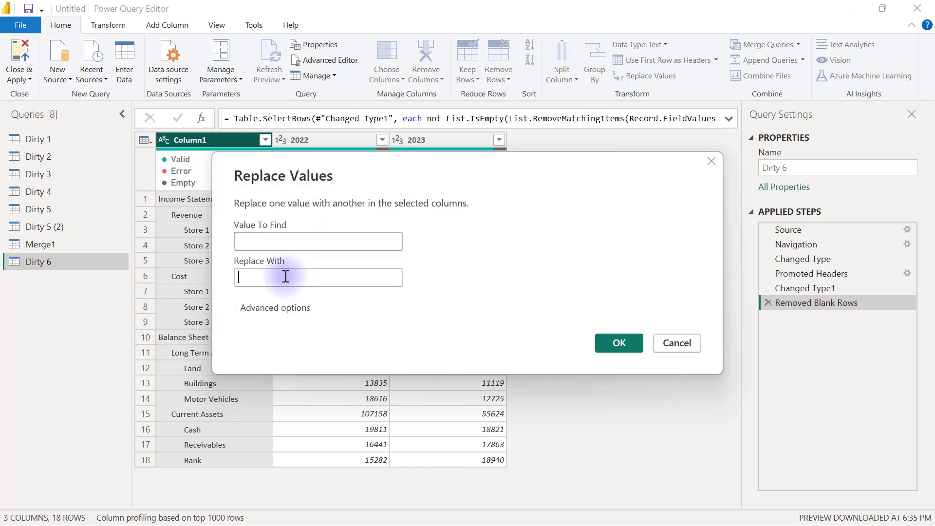
pyautogui.write('*')
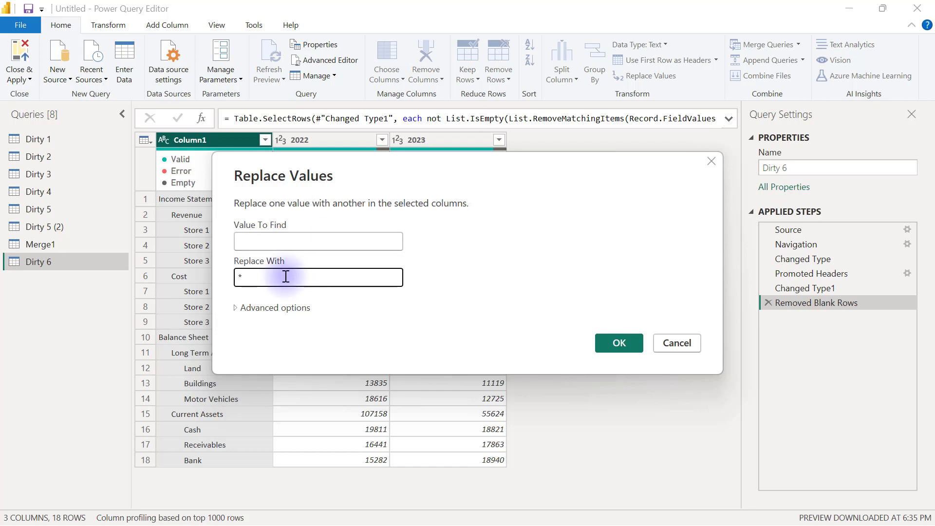
pyautogui.click(617, 342)
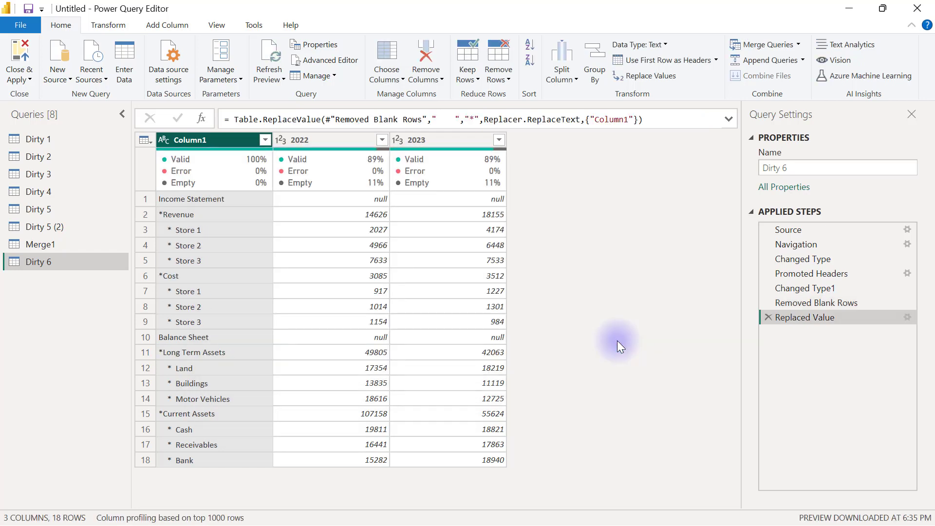
# - Check the asterisks in the Revenue and first Store 1 rows, and delete the Replaced Value step
pyautogui.click(170, 217)
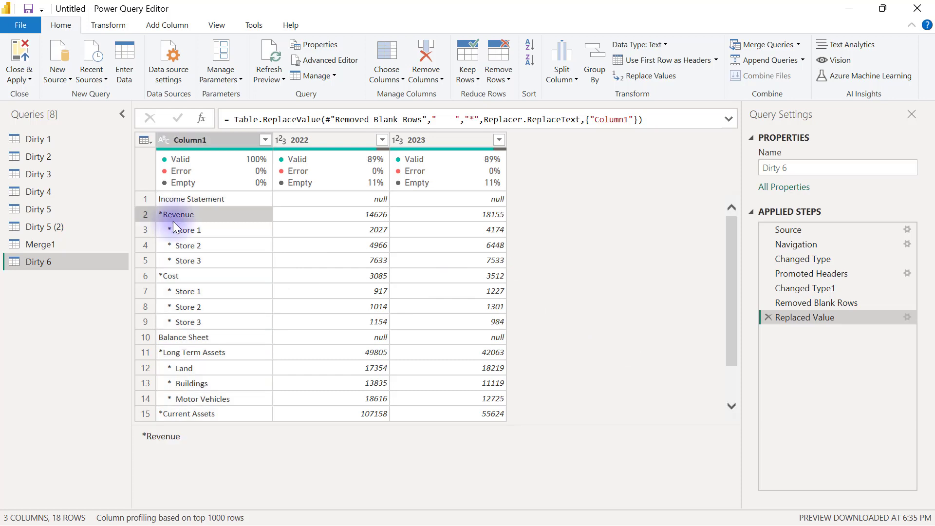
pyautogui.click(189, 233)
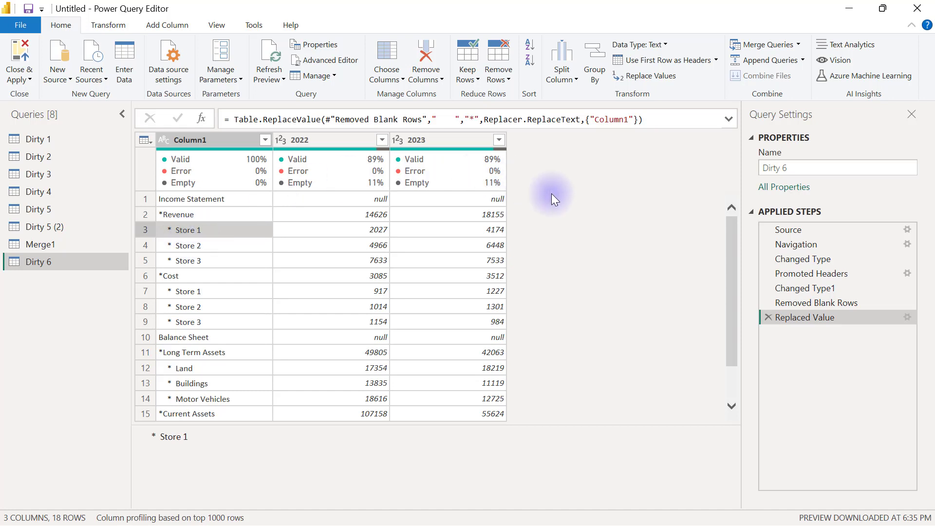
pyautogui.click(768, 317)
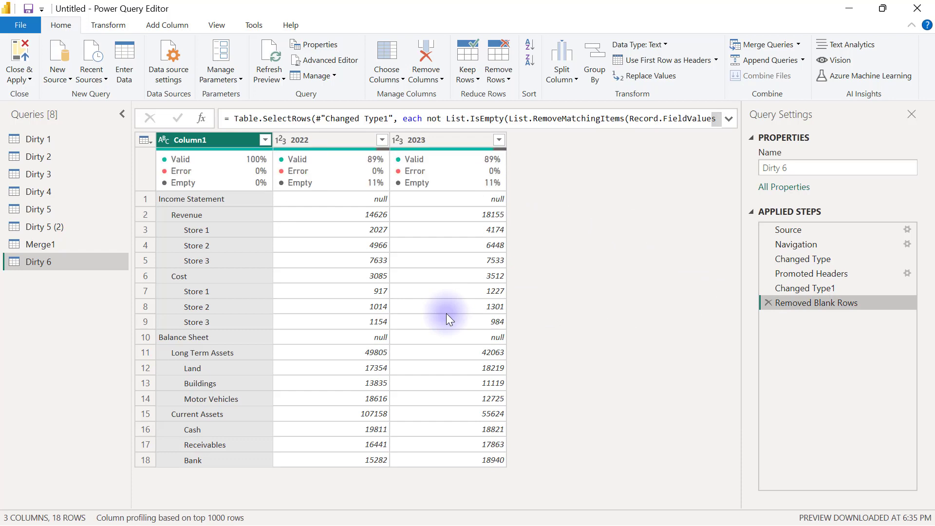
# - Copy the longer run of leading spaces before Store 1 and replace it with * throughout Column1
pyautogui.click(198, 229)
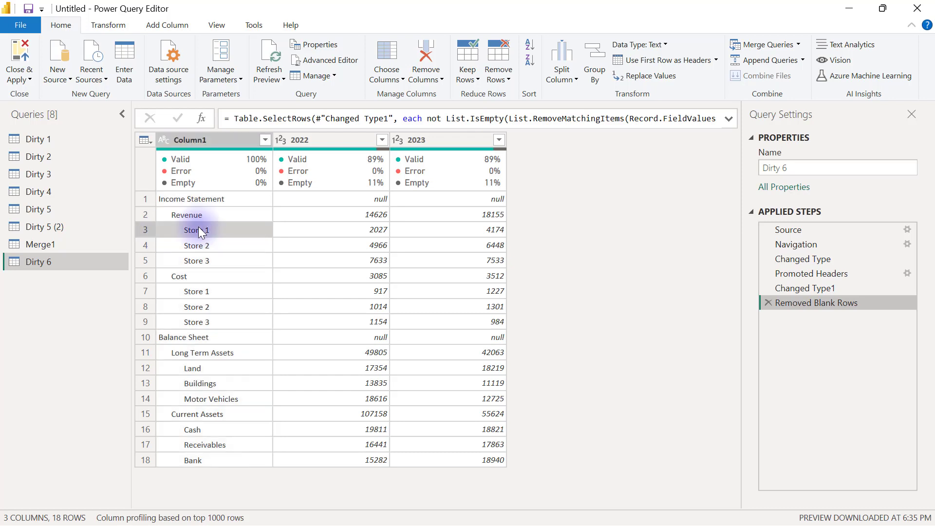
pyautogui.click(166, 214)
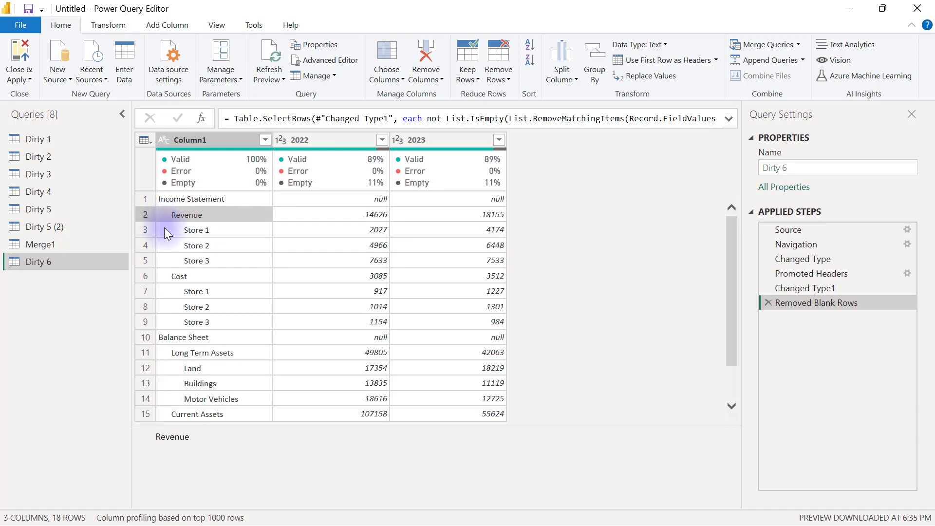
pyautogui.click(165, 232)
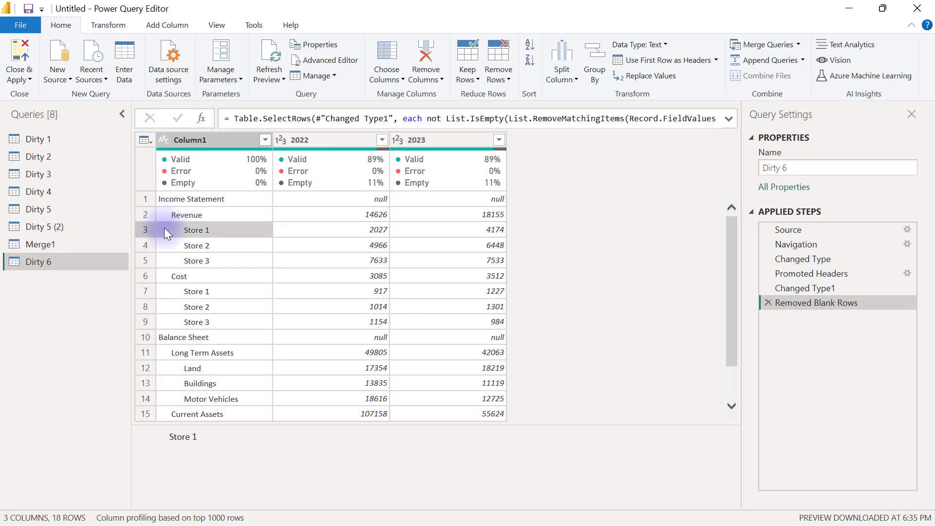
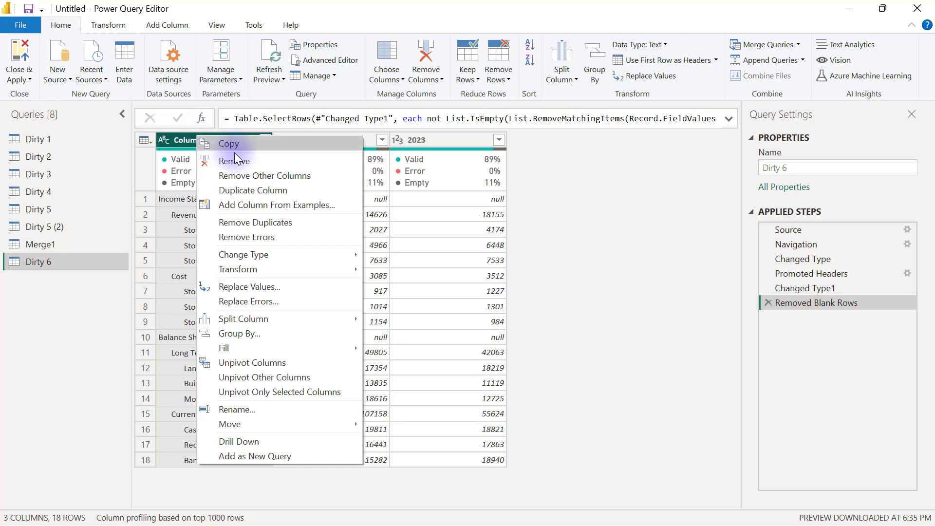
pyautogui.click(261, 286)
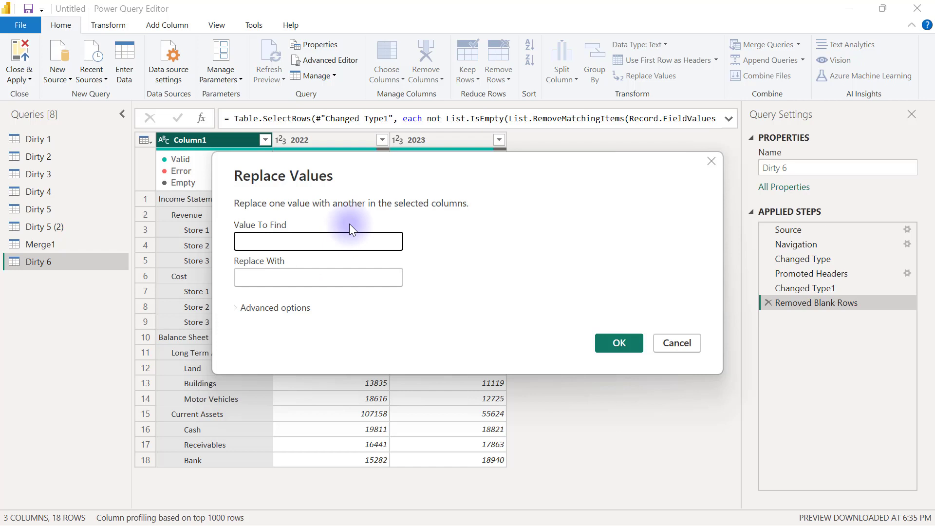
pyautogui.click(284, 279)
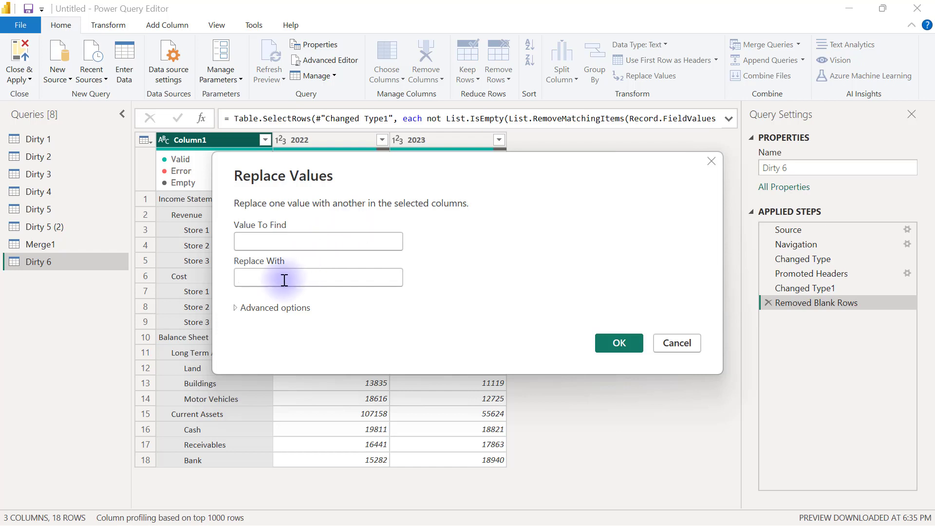
pyautogui.write('*')
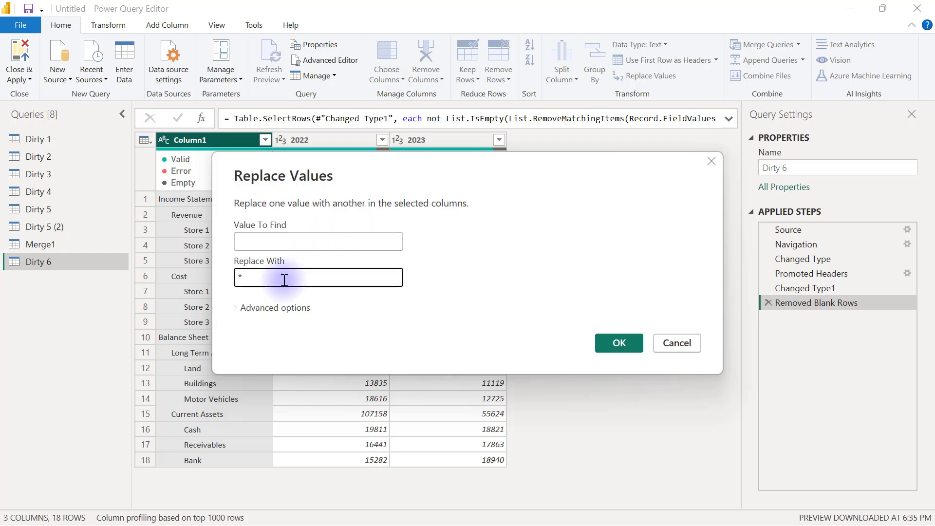
pyautogui.click(613, 342)
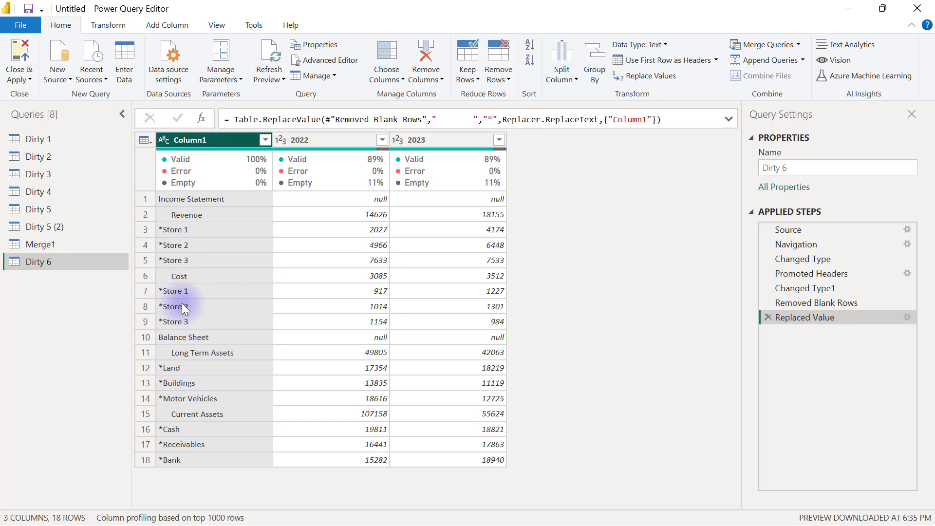
# - Copy the leading spaces before Revenue and replace them with / throughout Column1
pyautogui.click(191, 215)
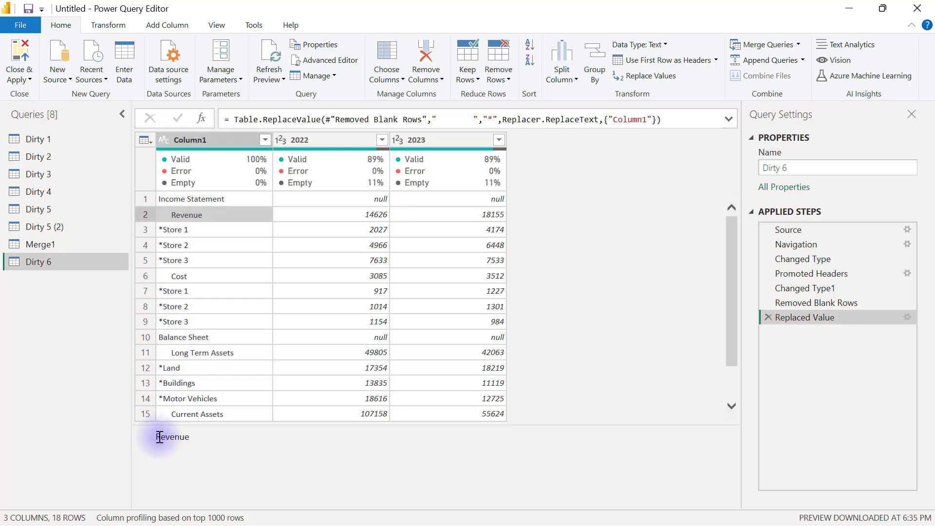
pyautogui.moveTo(156, 438); pyautogui.dragTo(124, 438)
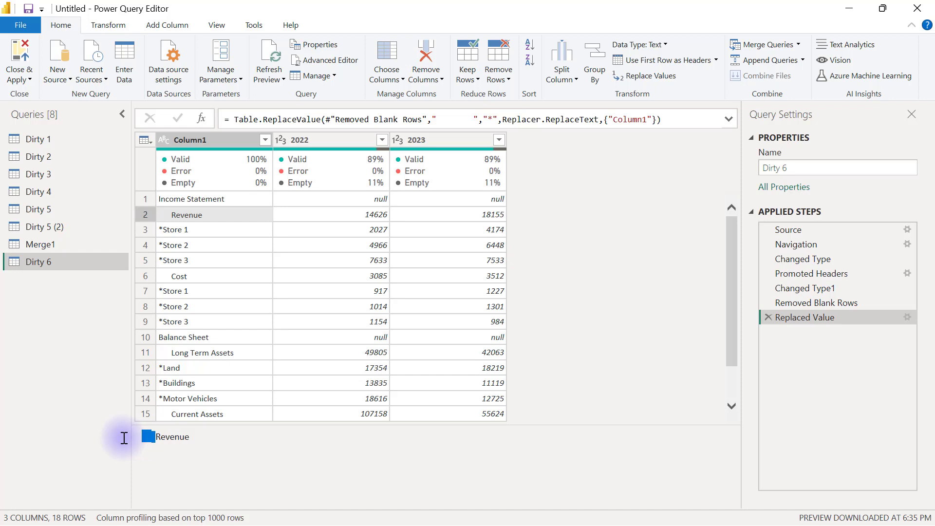
pyautogui.click(198, 139)
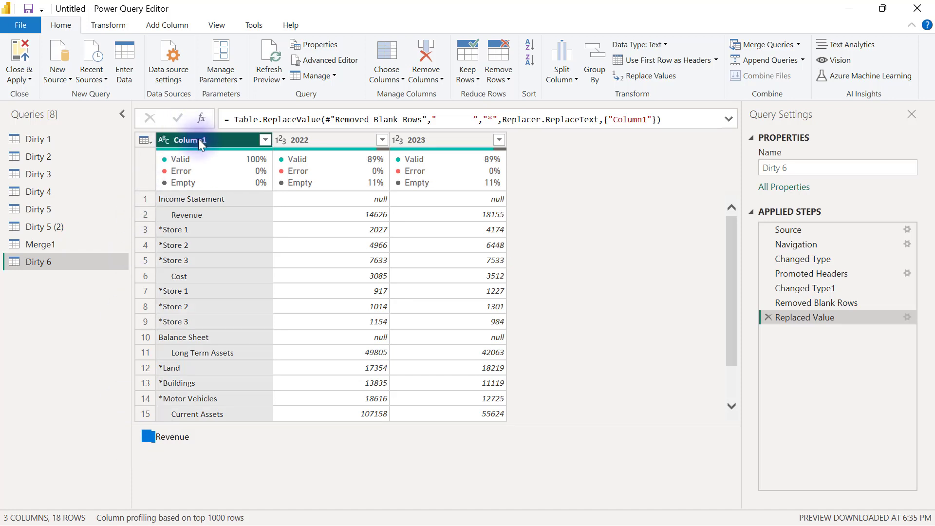
pyautogui.rightClick(198, 139)
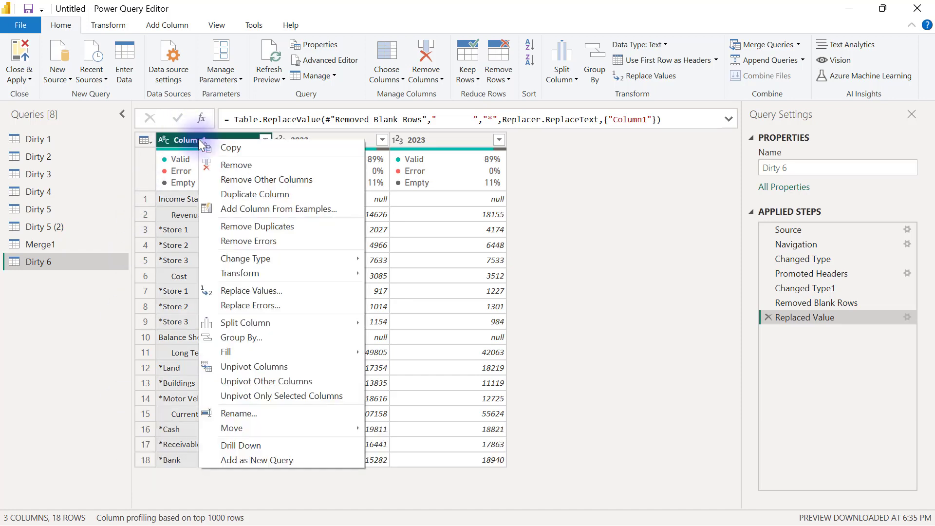
pyautogui.click(258, 291)
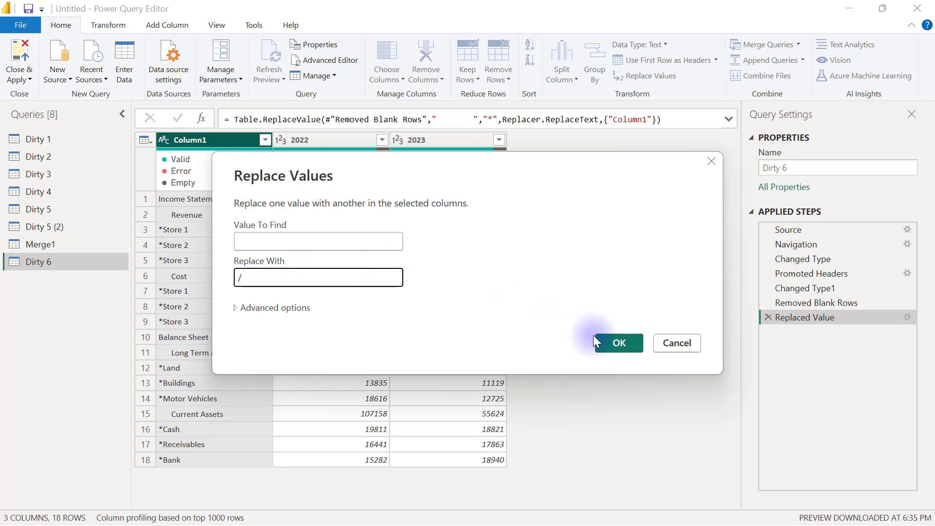
pyautogui.click(617, 343)
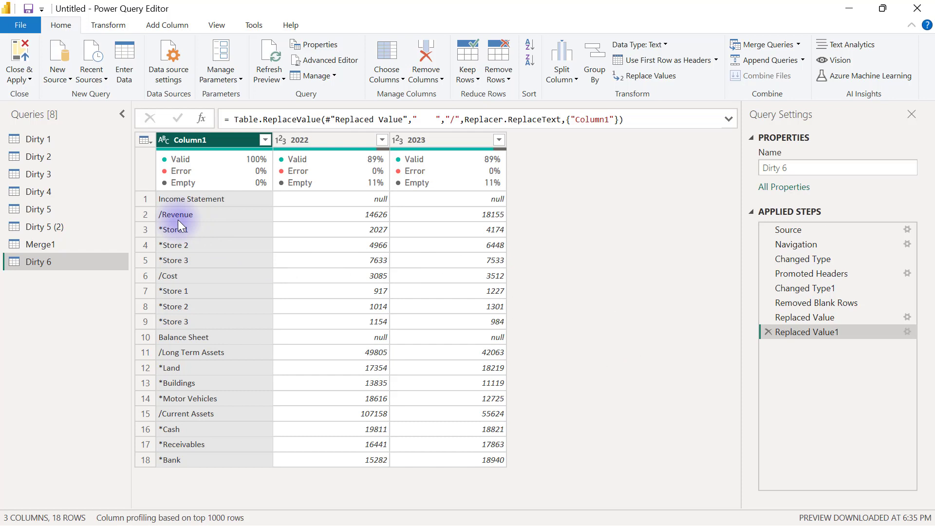
# - Review the Column1 rows by level: unmarked account headings, categories marked with / and subcategories marked with *
pyautogui.click(196, 197)
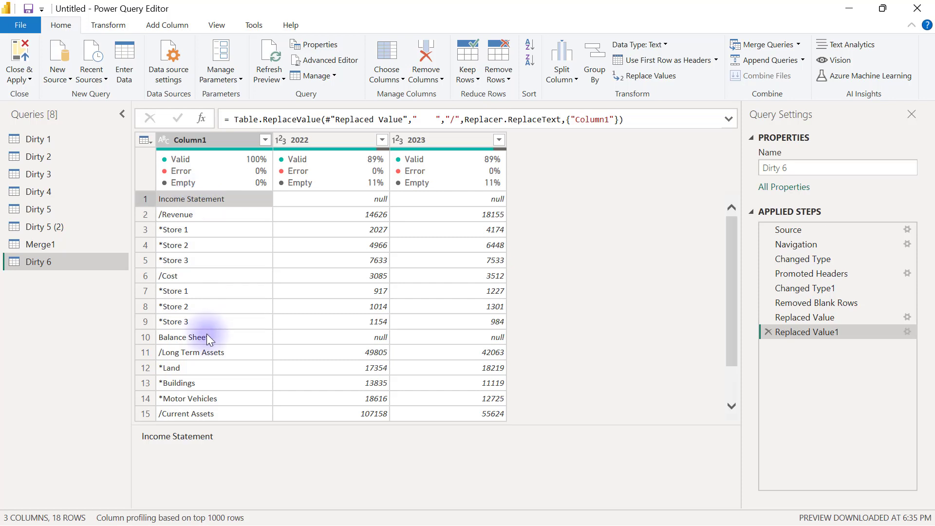
pyautogui.click(206, 335)
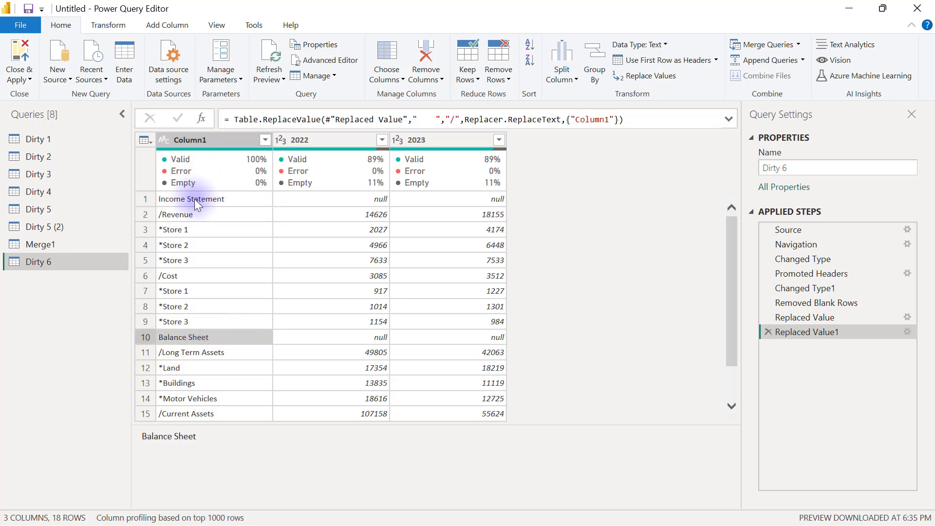
pyautogui.click(199, 214)
pyautogui.click(191, 275)
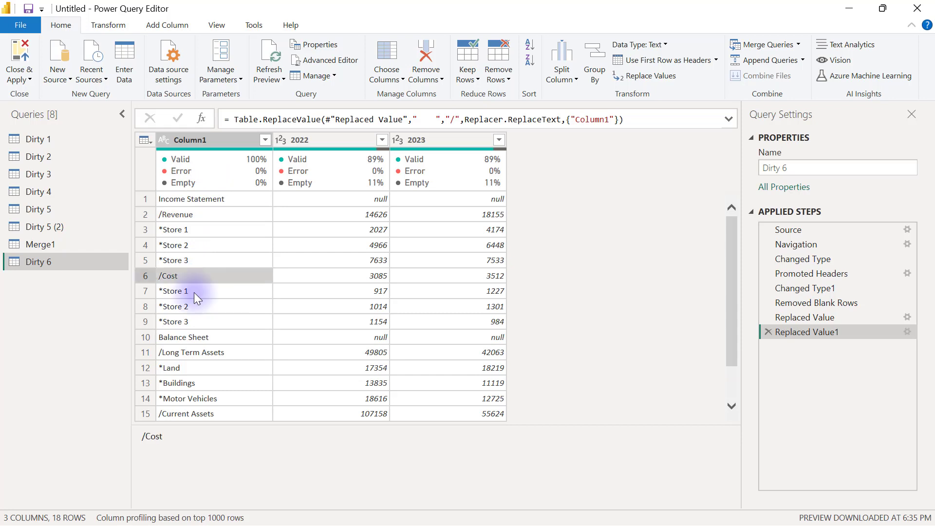
pyautogui.click(210, 348)
pyautogui.click(204, 413)
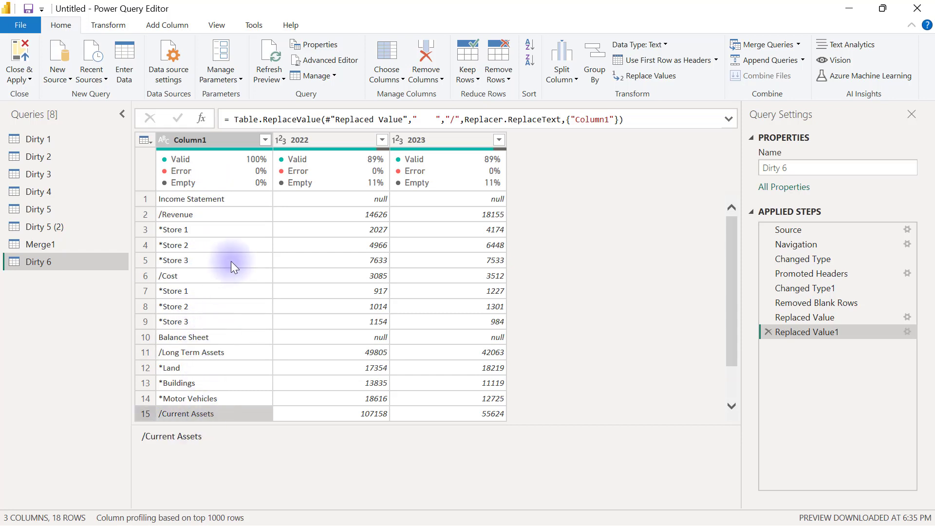
pyautogui.click(201, 231)
pyautogui.click(206, 369)
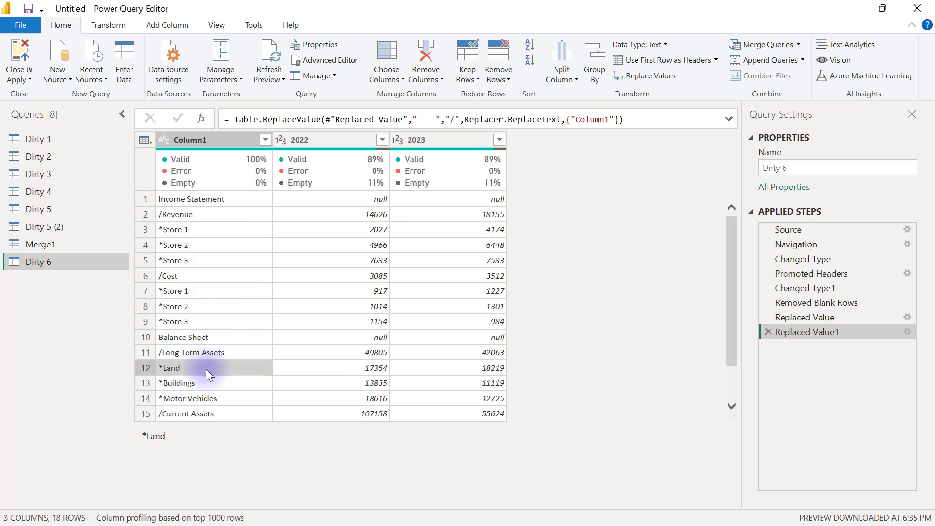
pyautogui.click(212, 382)
pyautogui.click(218, 396)
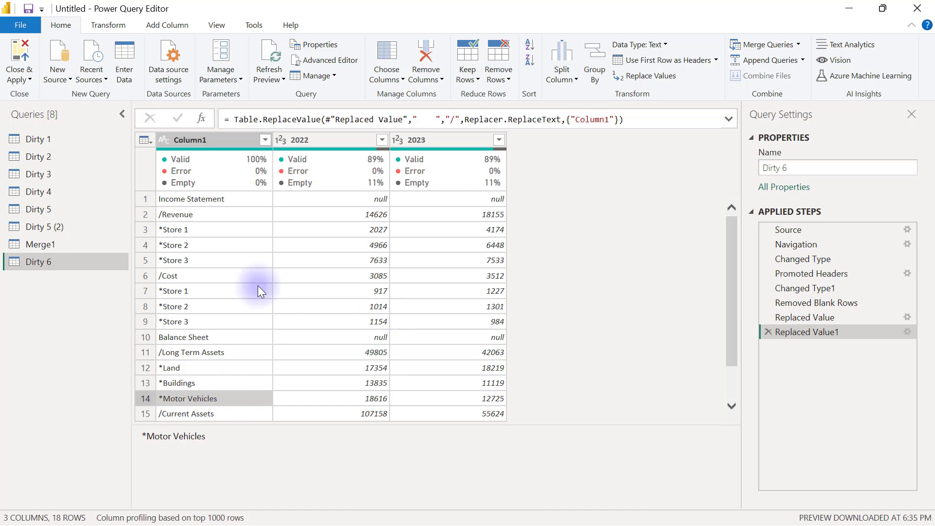
# - Add a new column that extracts the text after the / delimiter from Column1
pyautogui.click(193, 140)
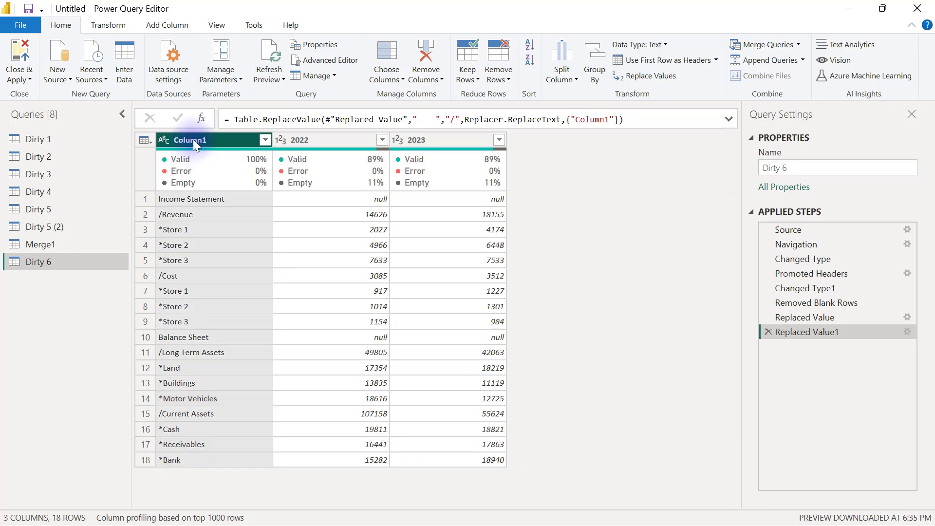
pyautogui.click(168, 25)
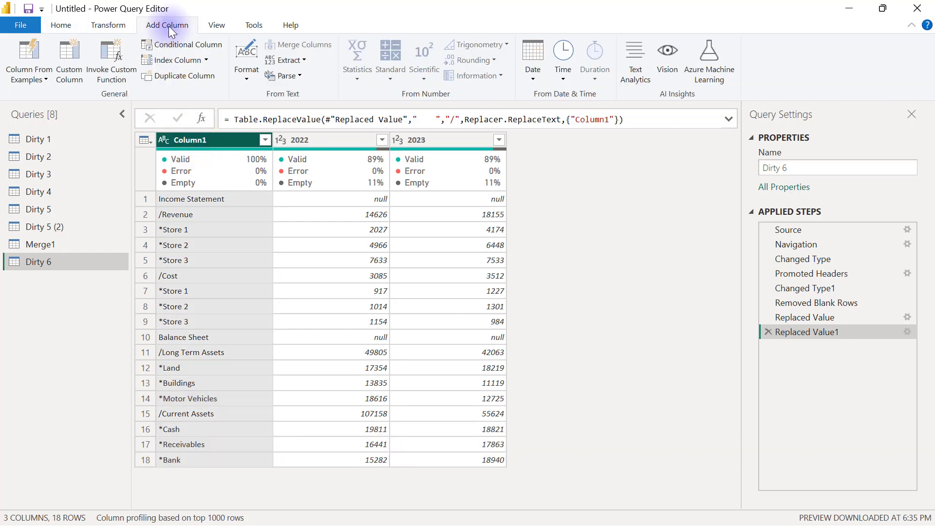
pyautogui.click(305, 60)
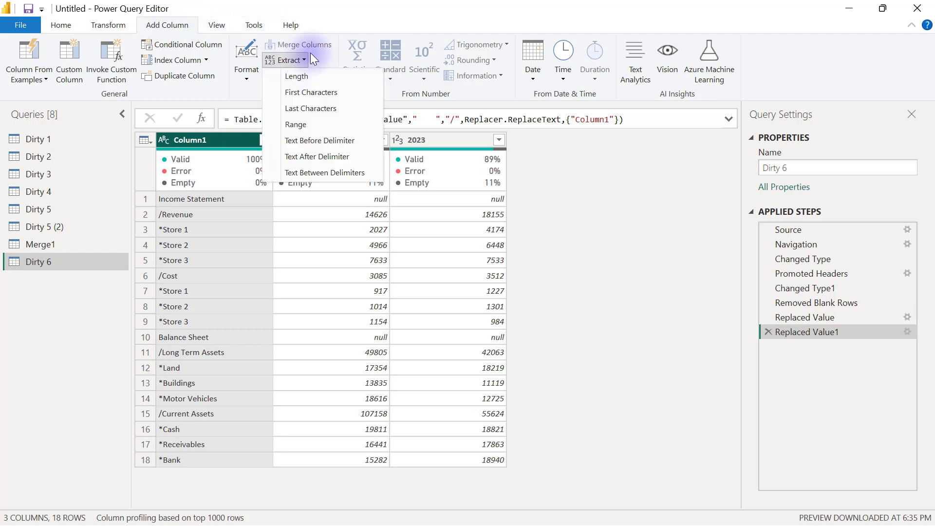
pyautogui.click(320, 156)
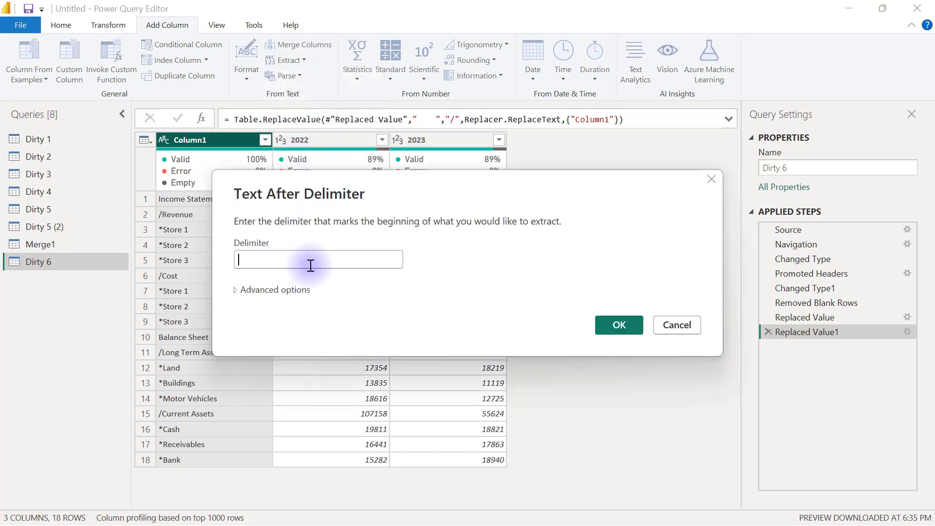
pyautogui.write('/')
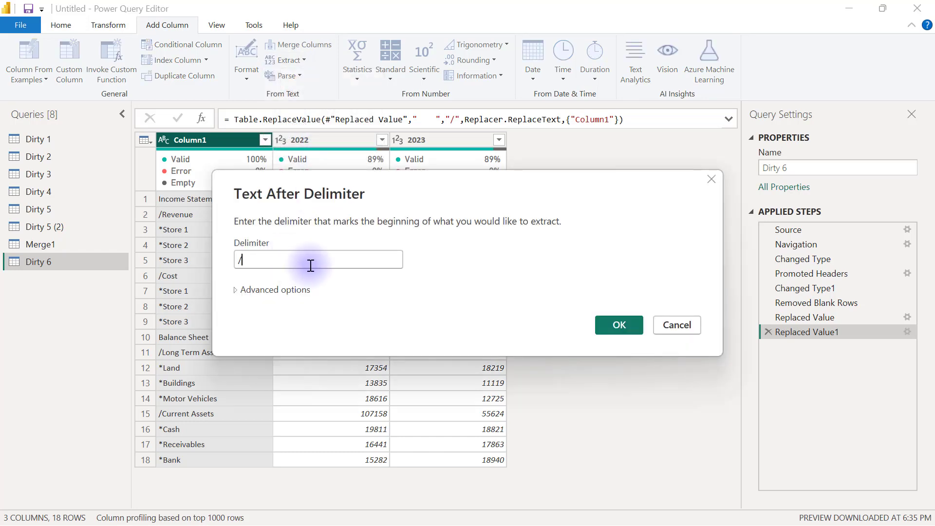
pyautogui.click(617, 324)
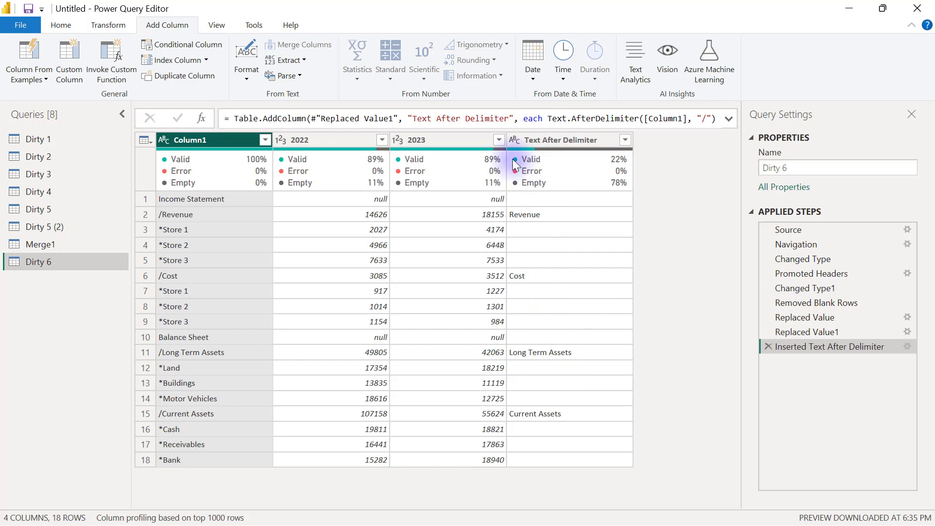
# - Rename the extracted category column to Categories within its Table.AddColumn formula
pyautogui.moveTo(508, 118); pyautogui.dragTo(411, 118)
pyautogui.write('Ca')
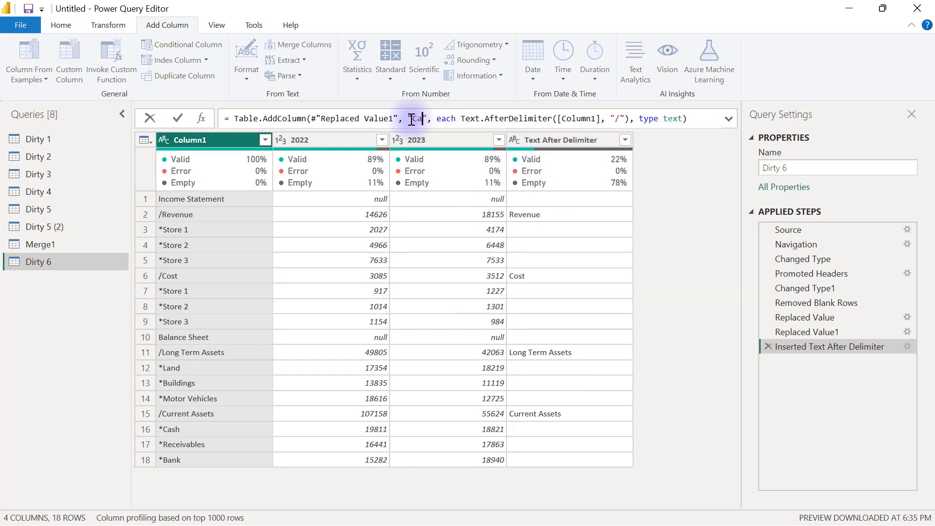
pyautogui.write('tego')
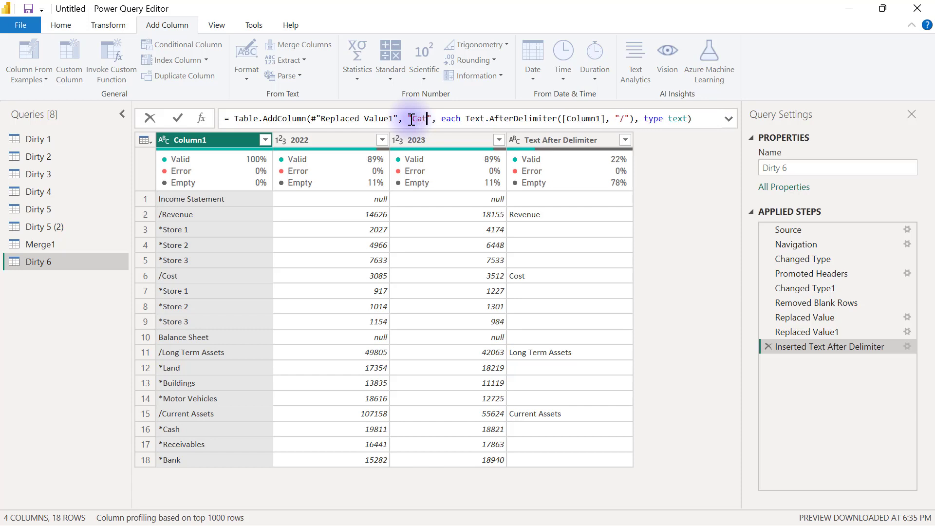
pyautogui.write('ries')
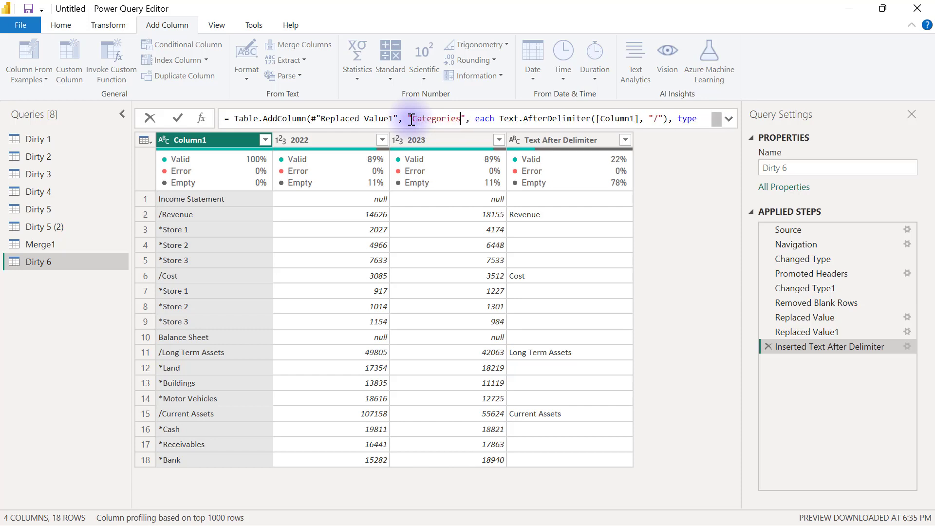
pyautogui.click(178, 118)
# - Add another column that extracts the text after the * delimiter from Column1
pyautogui.click(193, 140)
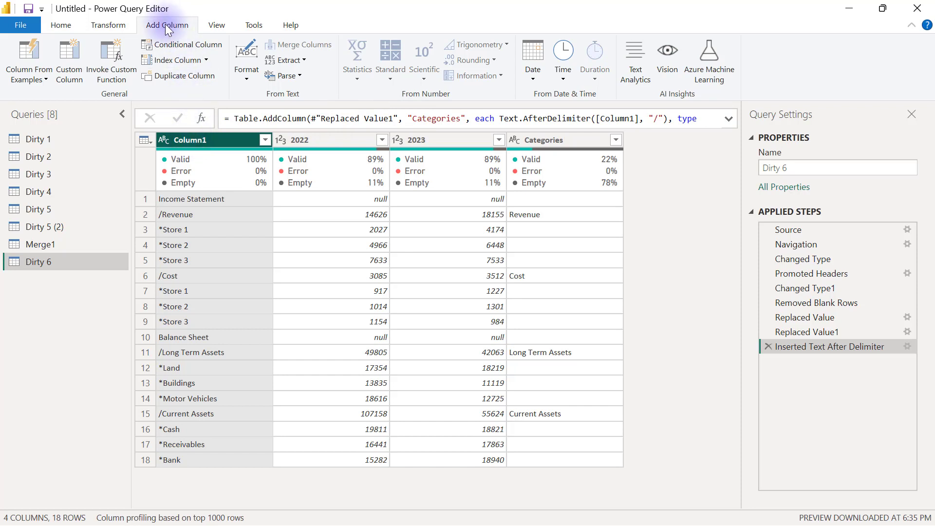
pyautogui.click(301, 59)
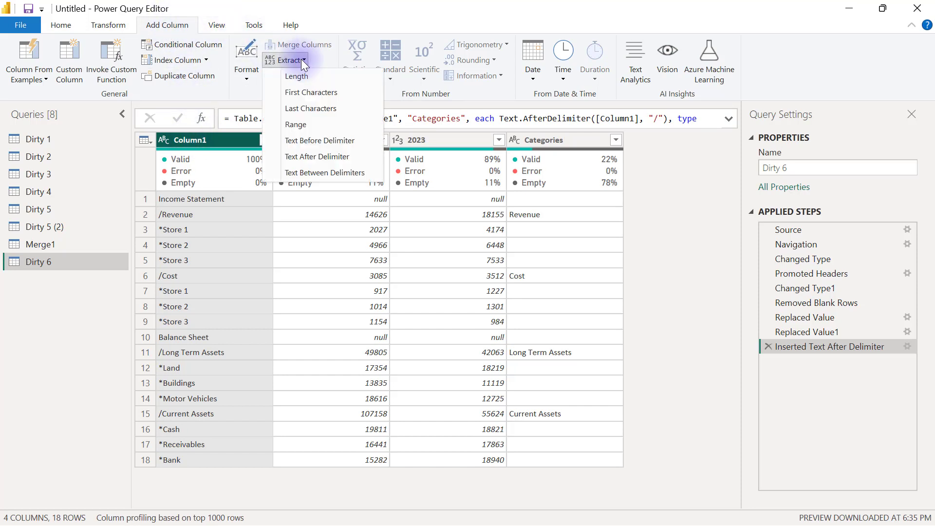
pyautogui.click(323, 157)
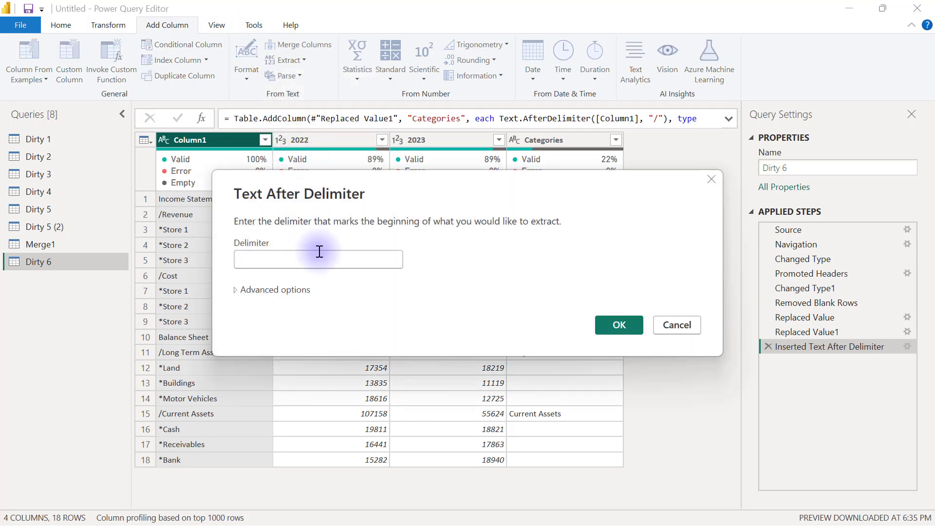
pyautogui.click(331, 260)
pyautogui.write('*')
pyautogui.click(617, 326)
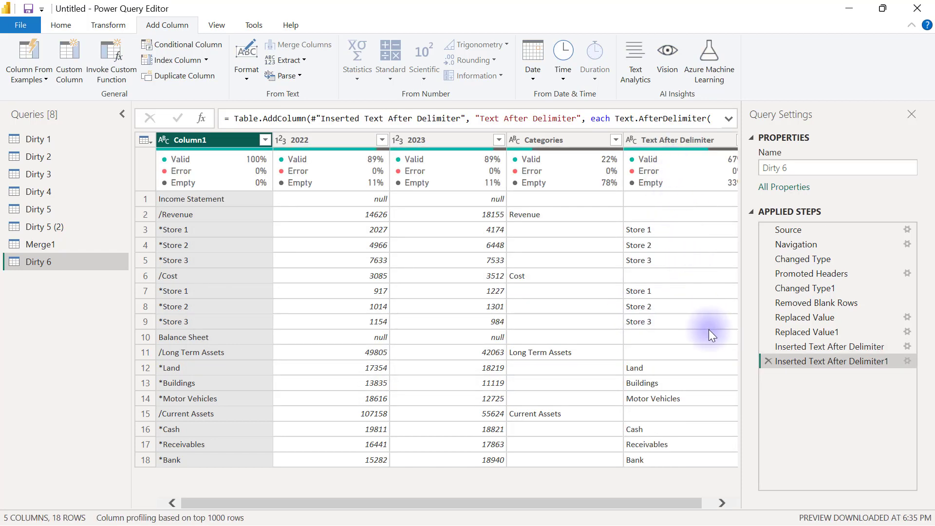
# - Rename the column extracted after the asterisk to Sub Categories within its Table.AddColumn formula
pyautogui.click(578, 118)
pyautogui.moveTo(578, 118); pyautogui.dragTo(480, 119)
pyautogui.write('Sub Categ')
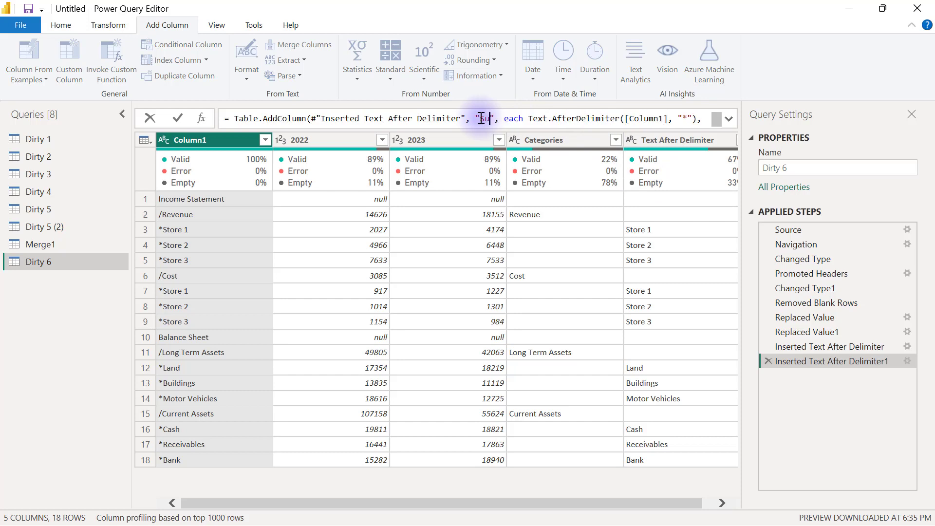
pyautogui.write('ories')
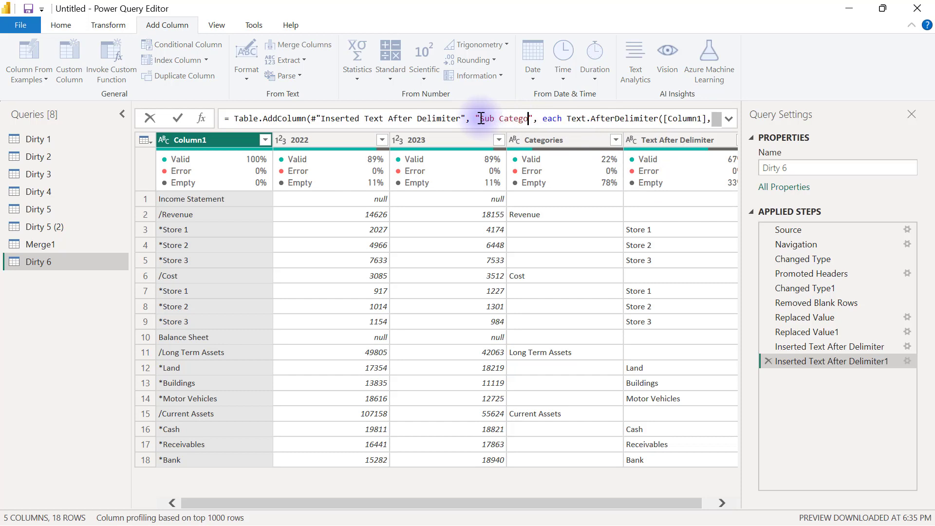
pyautogui.press('Return')
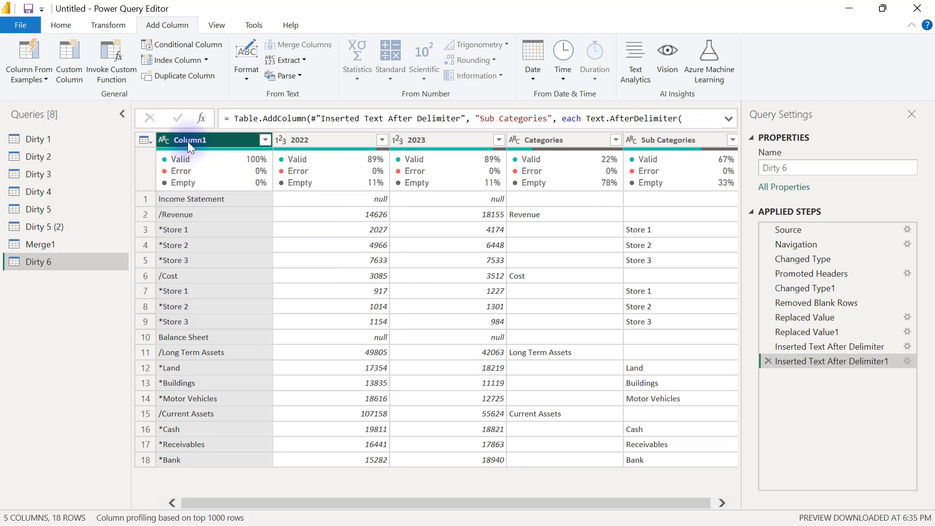
# - Check the Income Statement and Balance Sheet rows, and start a conditional column named Account Type
pyautogui.click(203, 199)
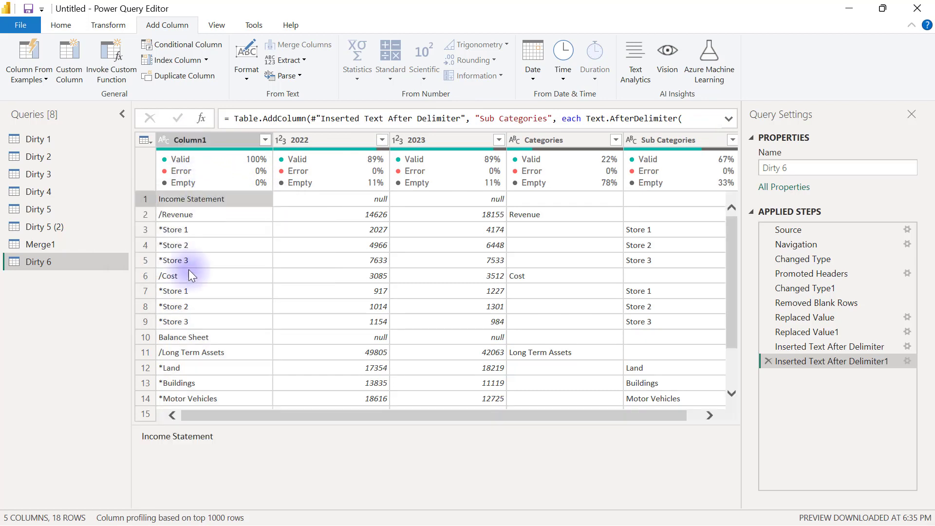
pyautogui.click(196, 337)
pyautogui.click(218, 140)
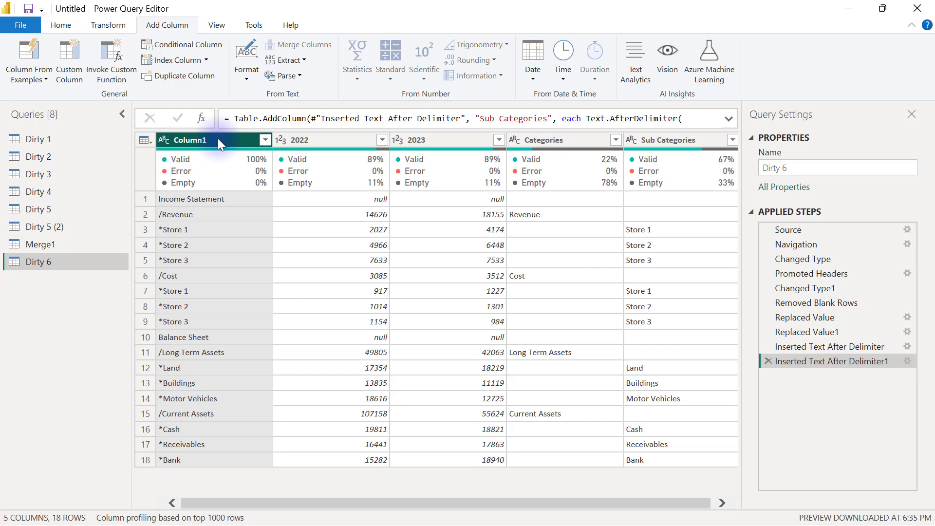
pyautogui.click(178, 43)
pyautogui.click(181, 205)
pyautogui.moveTo(182, 205); pyautogui.dragTo(137, 210)
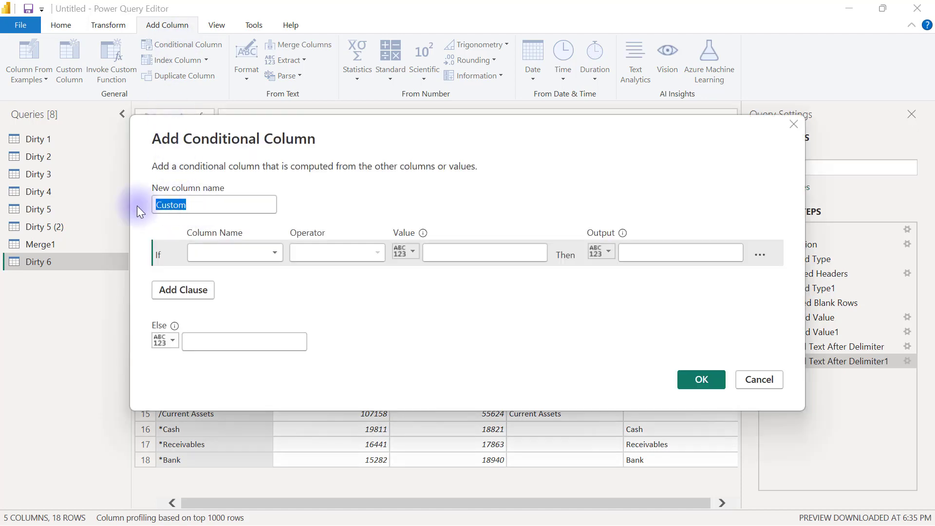
pyautogui.write('Account Type')
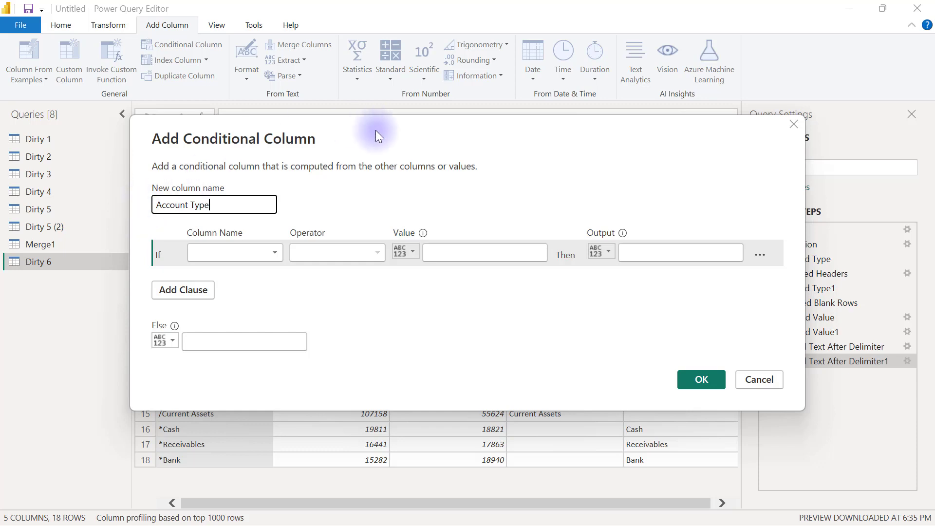
# - Define the Account Type column's first condition so that Column1 values beginning with / return null
pyautogui.moveTo(376, 130); pyautogui.dragTo(588, 116)
pyautogui.click(477, 241)
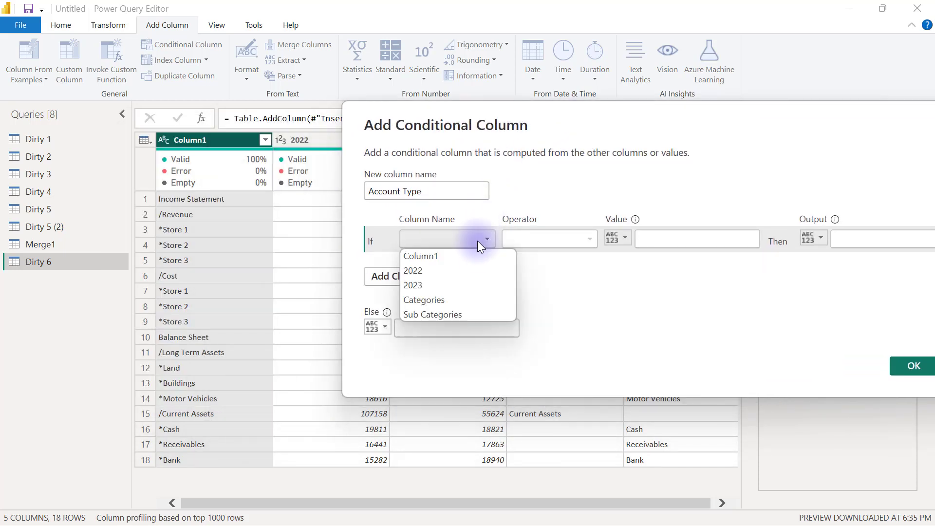
pyautogui.click(460, 254)
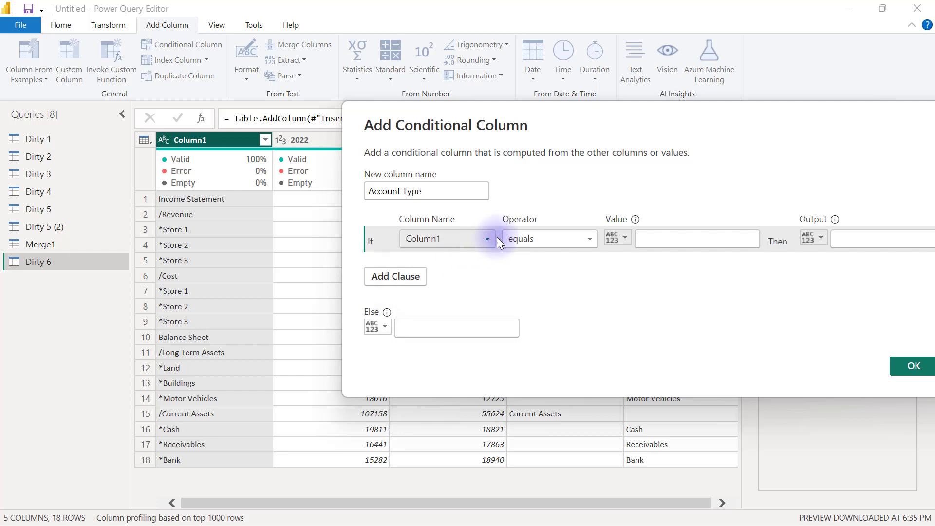
pyautogui.click(574, 239)
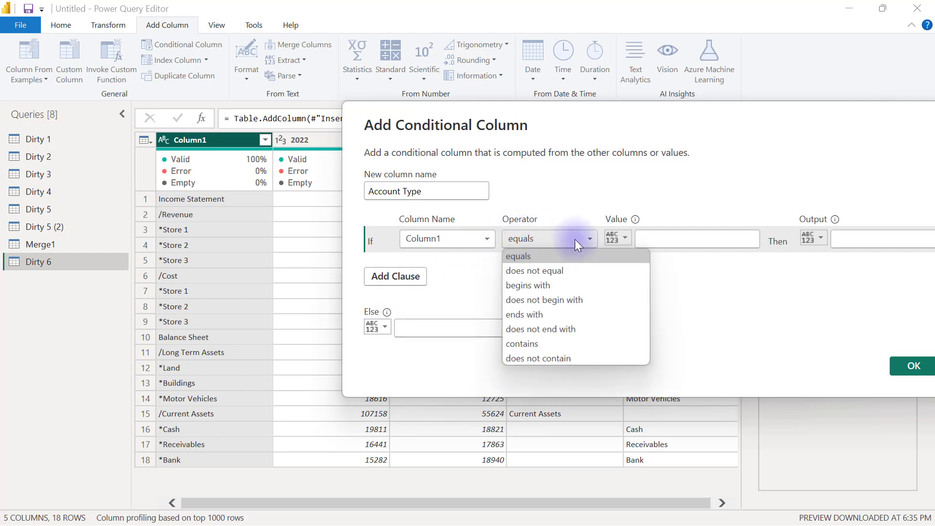
pyautogui.click(545, 287)
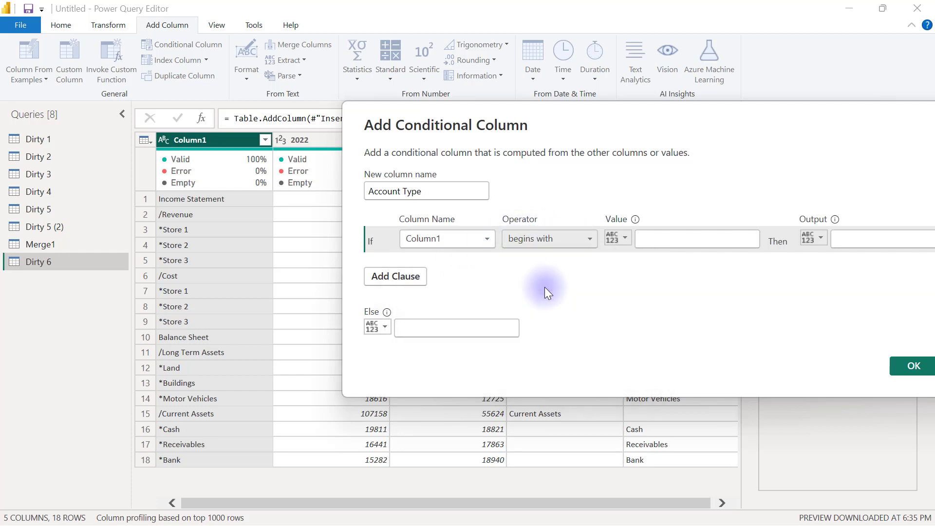
pyautogui.click(668, 239)
pyautogui.write('/')
pyautogui.click(849, 241)
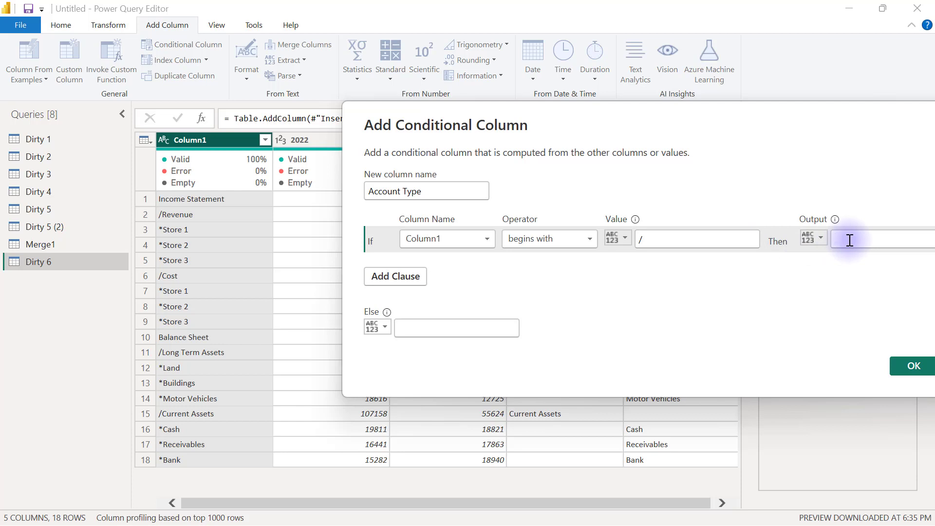
pyautogui.write('null')
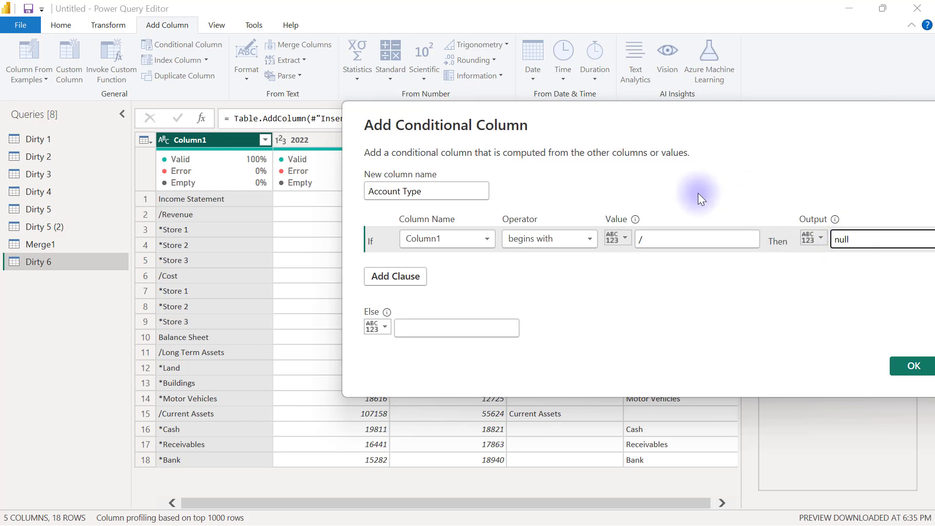
# - Add an else-if clause to the Account Type conditions returning null when Column1 begins with *
pyautogui.click(393, 276)
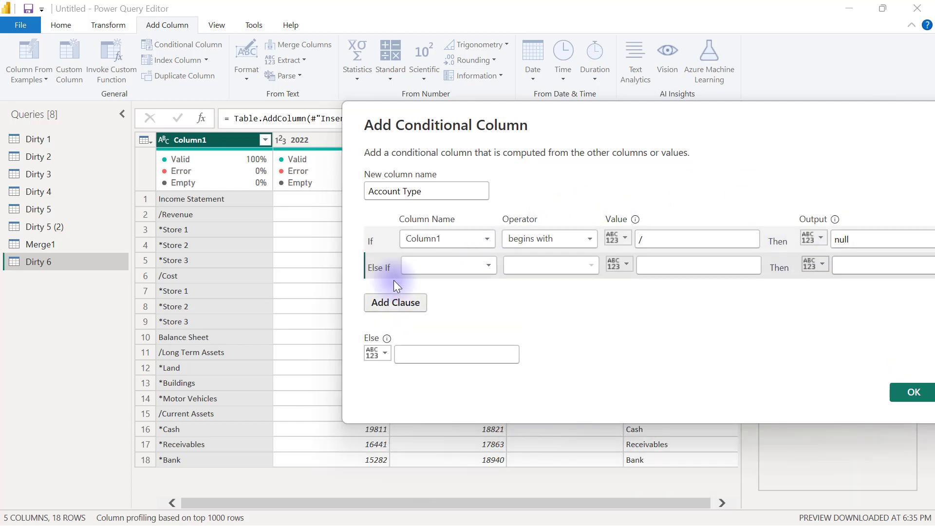
pyautogui.click(455, 264)
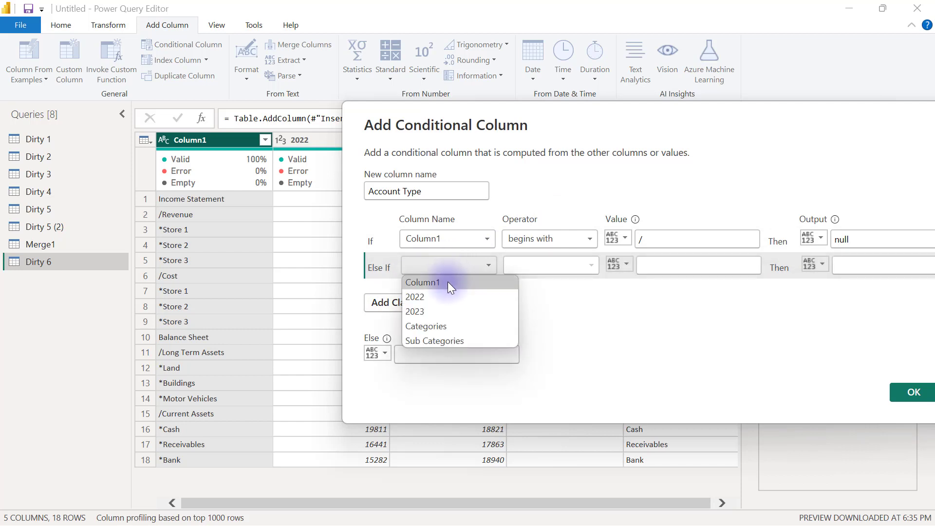
pyautogui.click(448, 281)
pyautogui.click(551, 265)
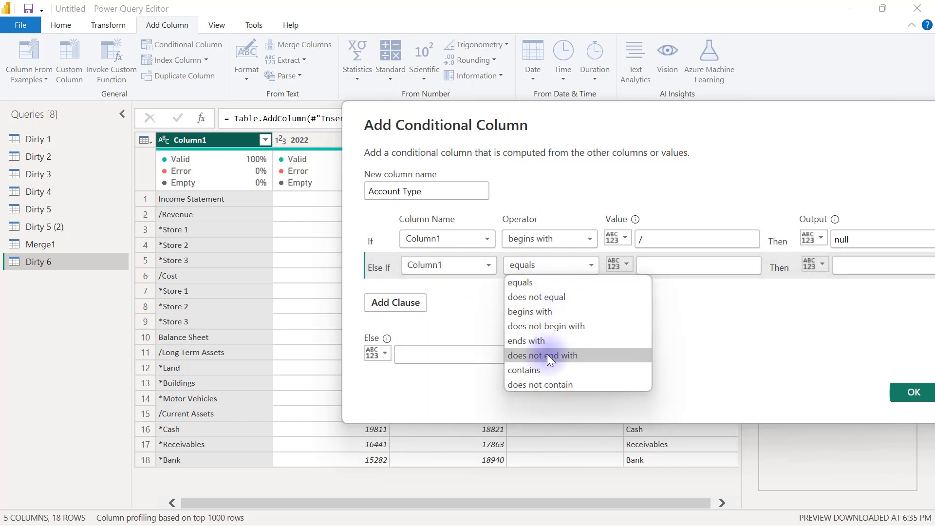
pyautogui.click(545, 311)
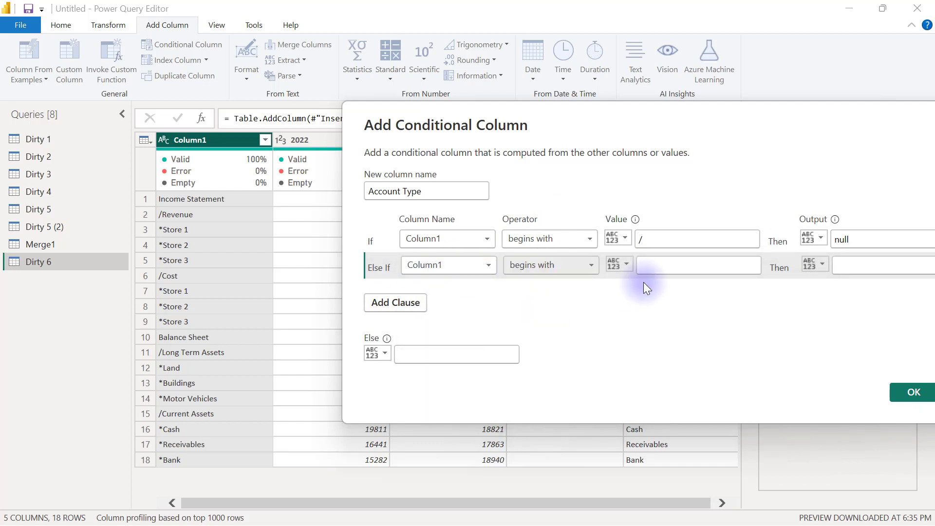
pyautogui.click(657, 271)
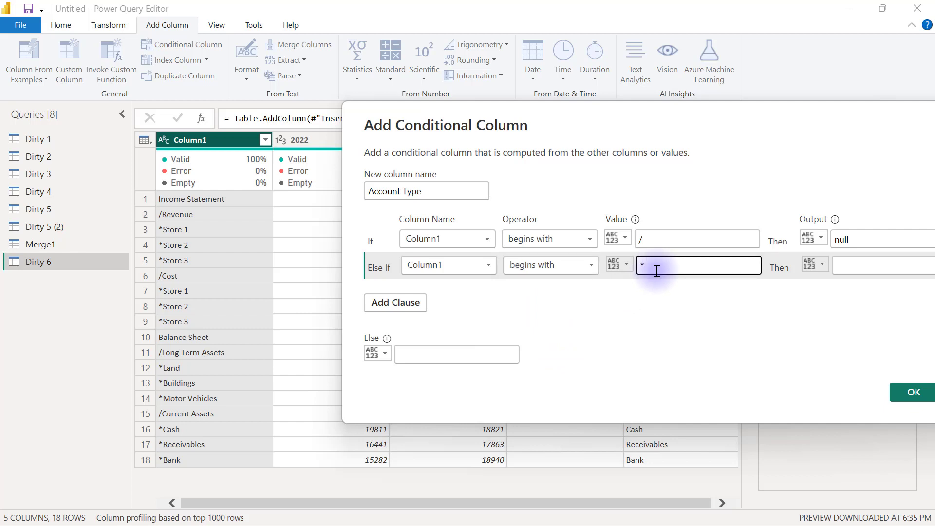
pyautogui.write('*')
pyautogui.click(852, 267)
pyautogui.write('null')
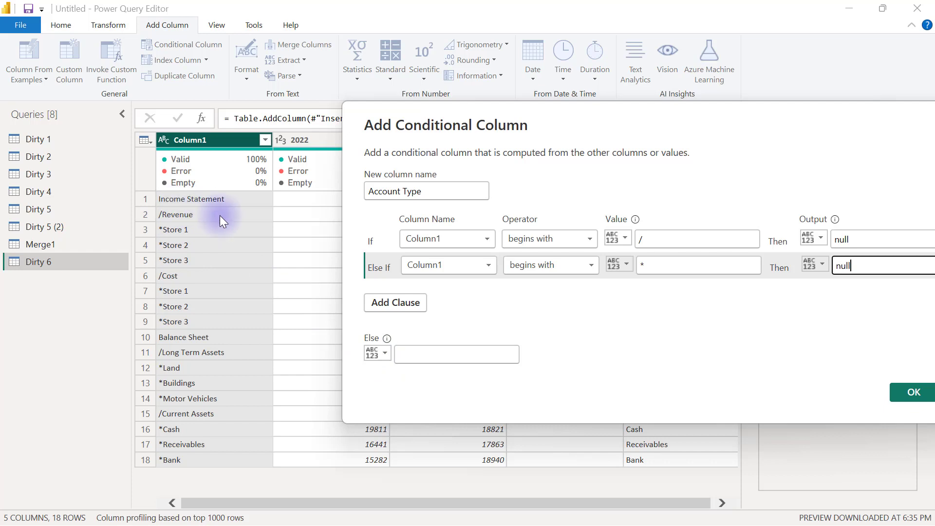
# - Make the else result return the values of Column1 and create the Account Type conditional column
pyautogui.click(375, 354)
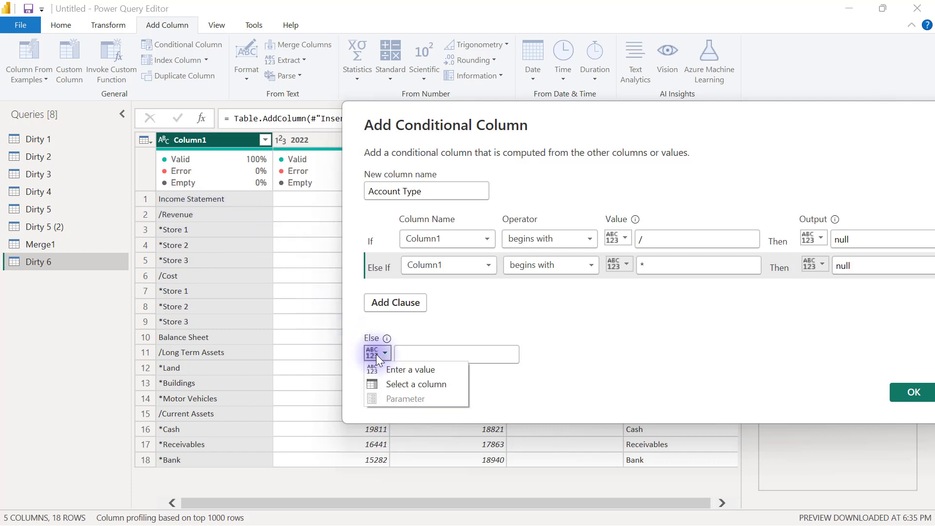
pyautogui.click(394, 384)
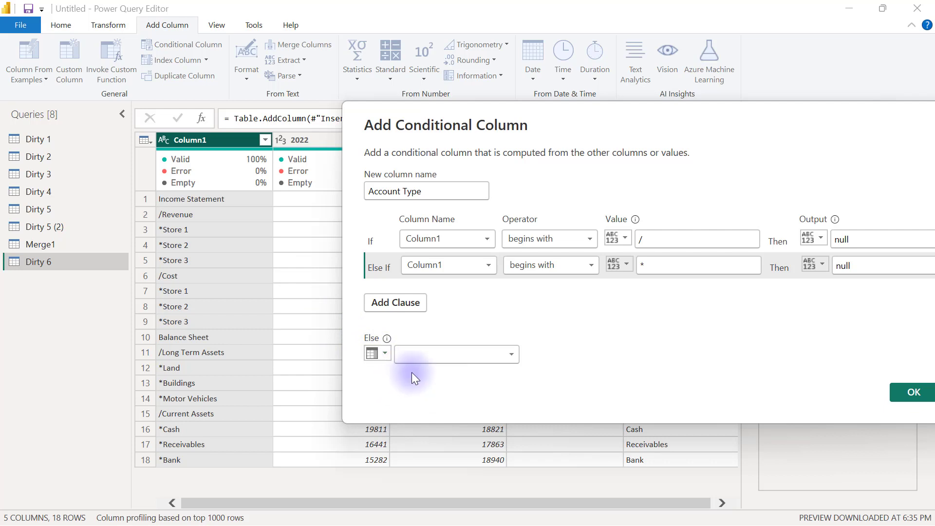
pyautogui.click(473, 354)
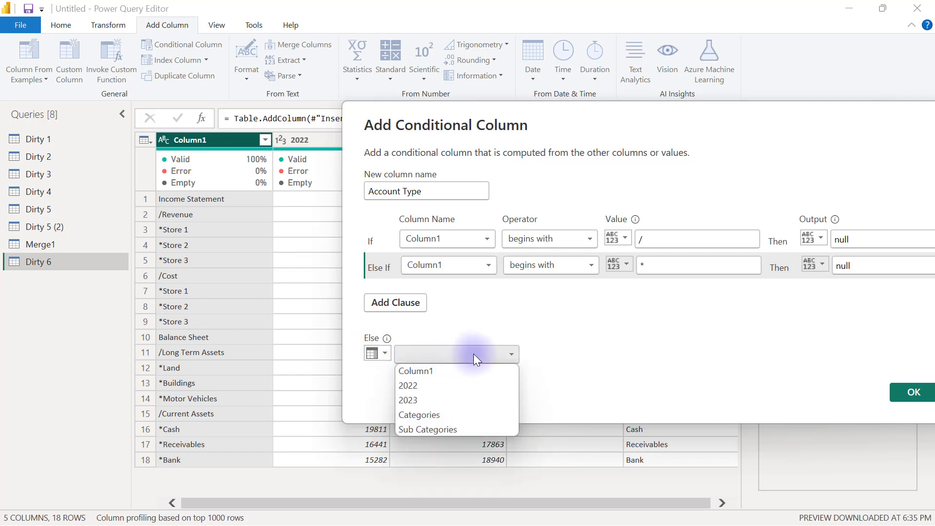
pyautogui.click(438, 370)
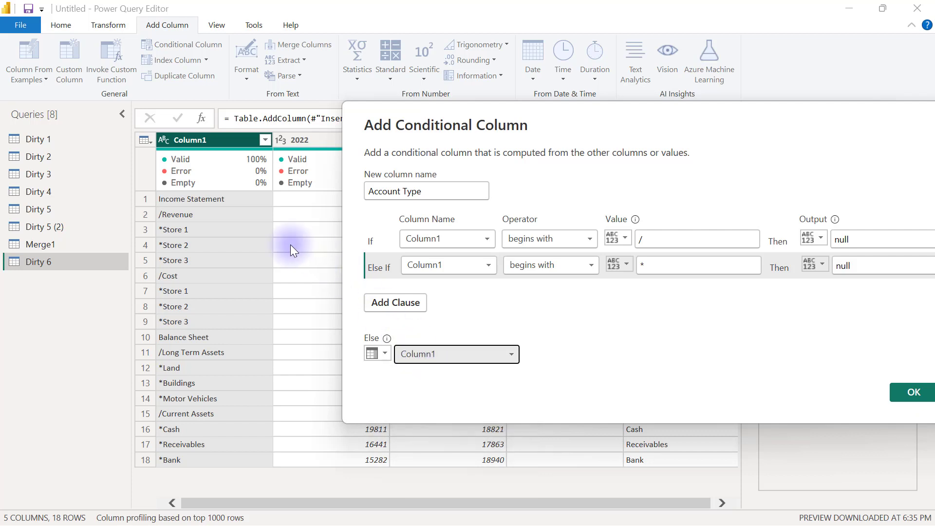
pyautogui.moveTo(232, 200)
pyautogui.mouseDown()
pyautogui.moveTo(236, 206)
pyautogui.moveTo(265, 188)
pyautogui.mouseUp()
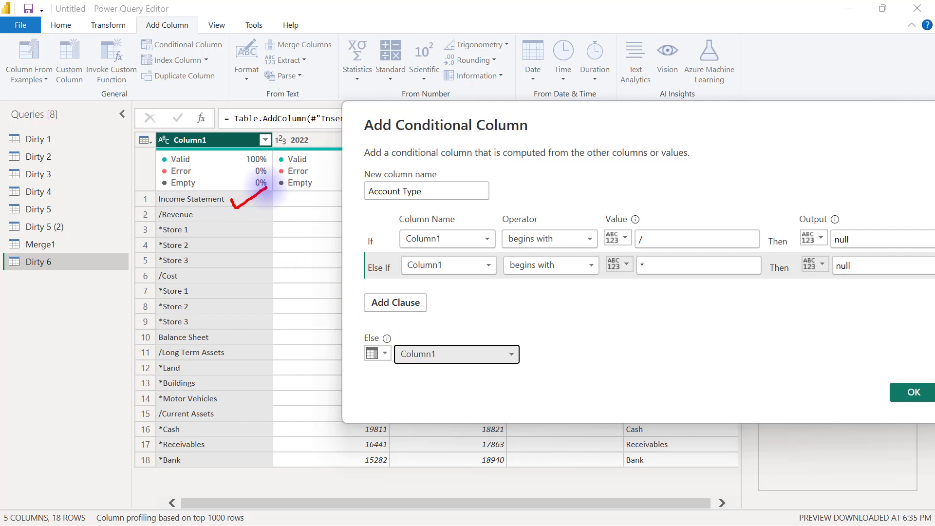
pyautogui.click(210, 329)
pyautogui.moveTo(209, 329); pyautogui.dragTo(267, 311)
pyautogui.moveTo(670, 127); pyautogui.dragTo(480, 95)
pyautogui.click(724, 373)
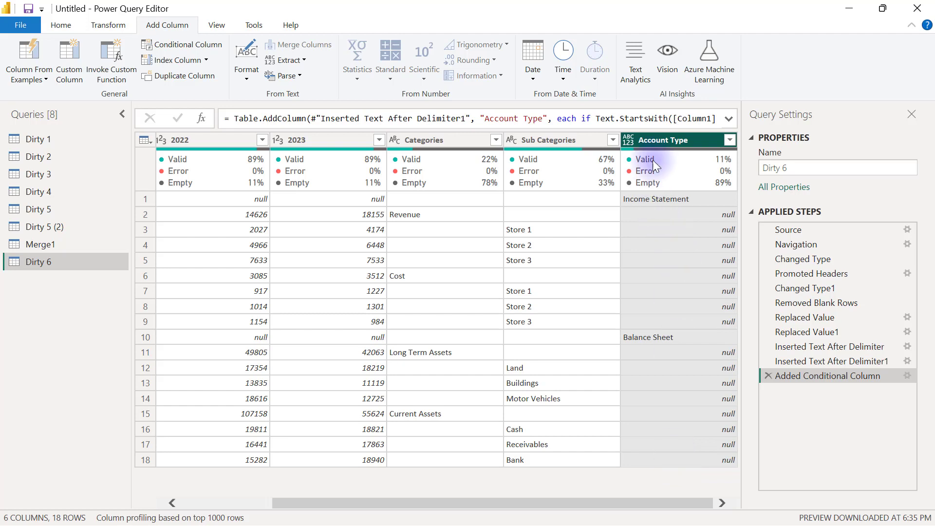
pyautogui.moveTo(656, 150)
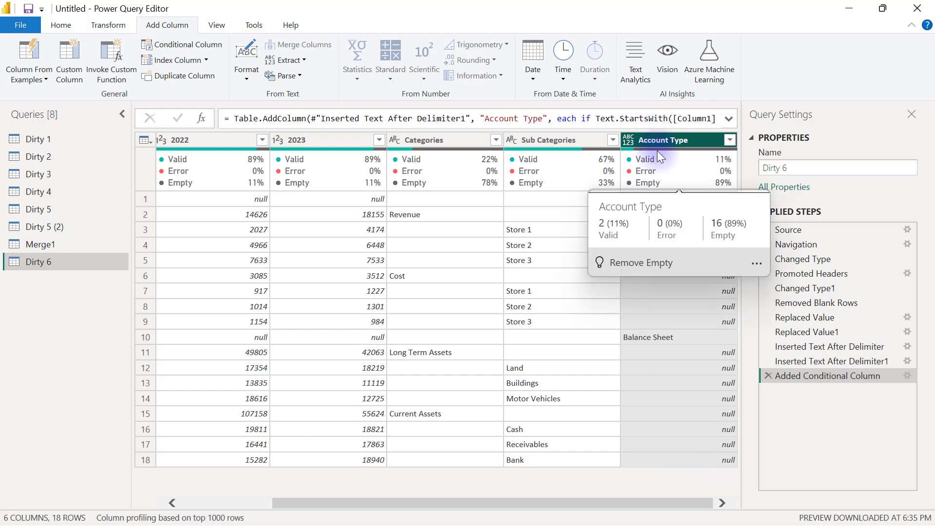
# - Replace the blank values in the Categories column with null
pyautogui.click(433, 142)
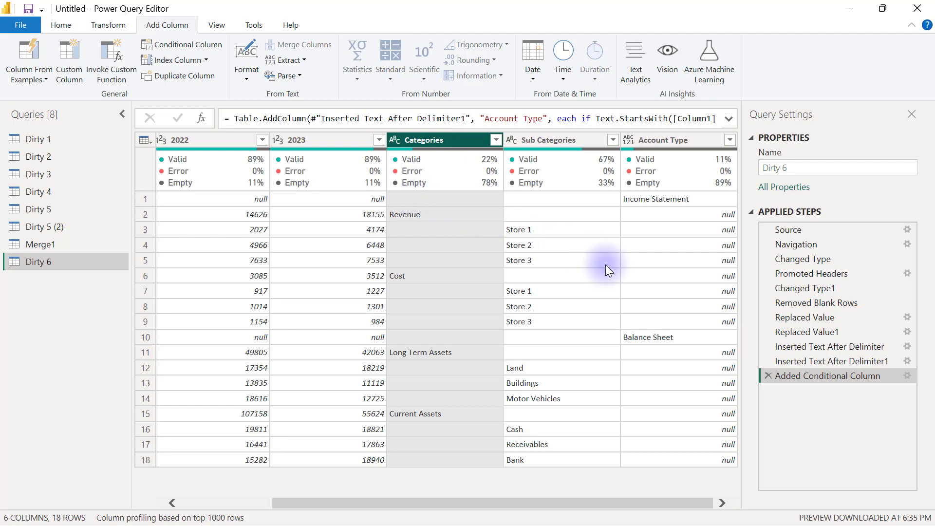
pyautogui.rightClick(423, 144)
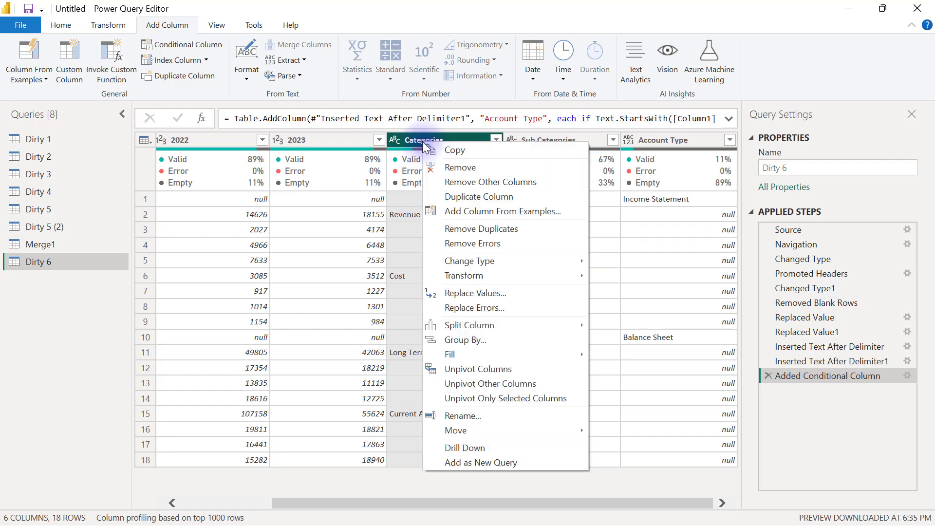
pyautogui.click(486, 294)
pyautogui.moveTo(443, 171); pyautogui.dragTo(521, 308)
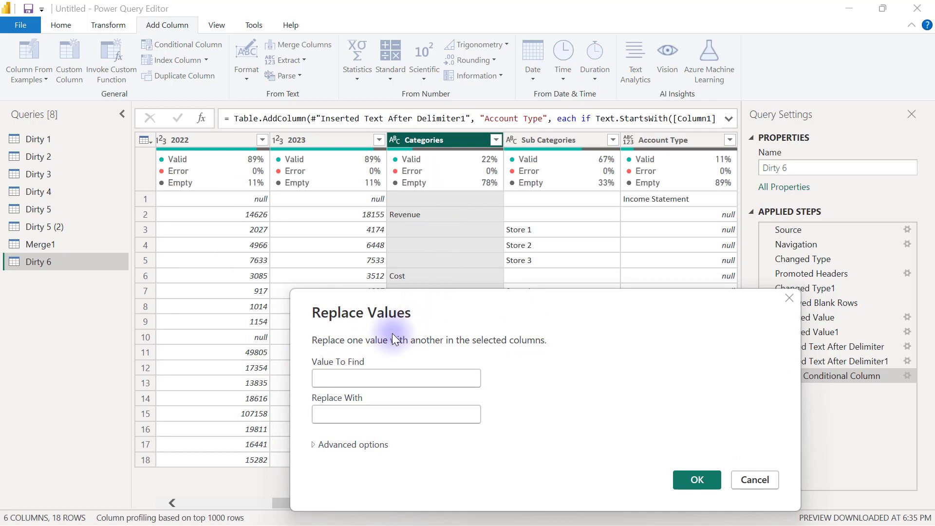
pyautogui.write('null')
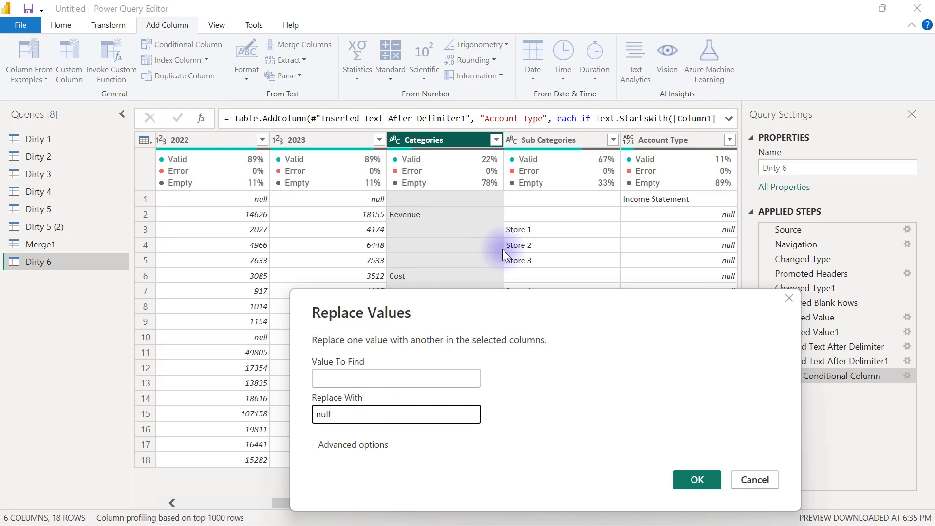
pyautogui.click(697, 479)
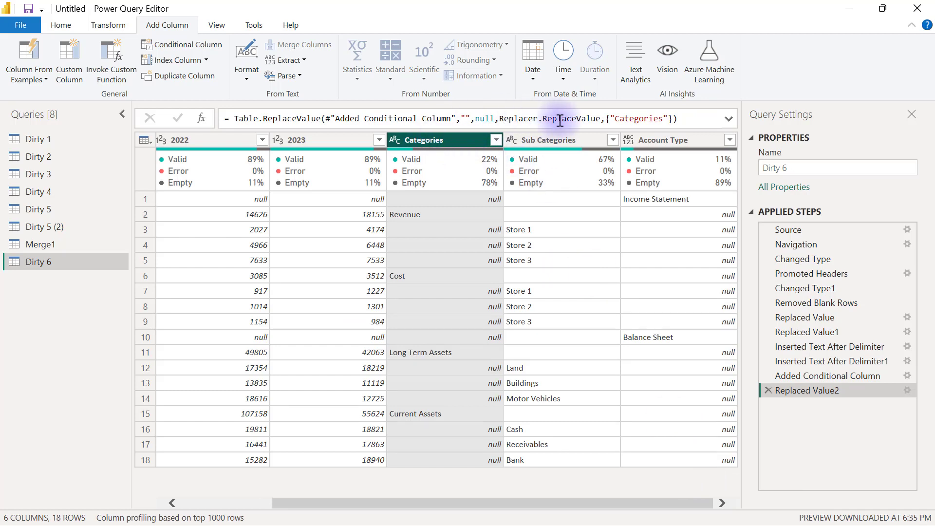
# - Fill down the Categories and Account Type columns together
pyautogui.keyDown('ctrl'); pyautogui.click(661, 140); pyautogui.keyUp('ctrl')
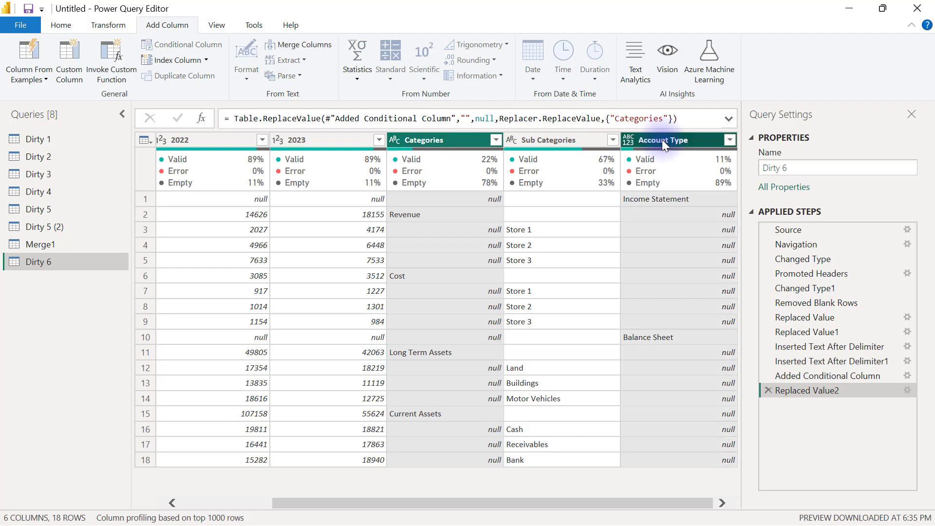
pyautogui.rightClick(662, 139)
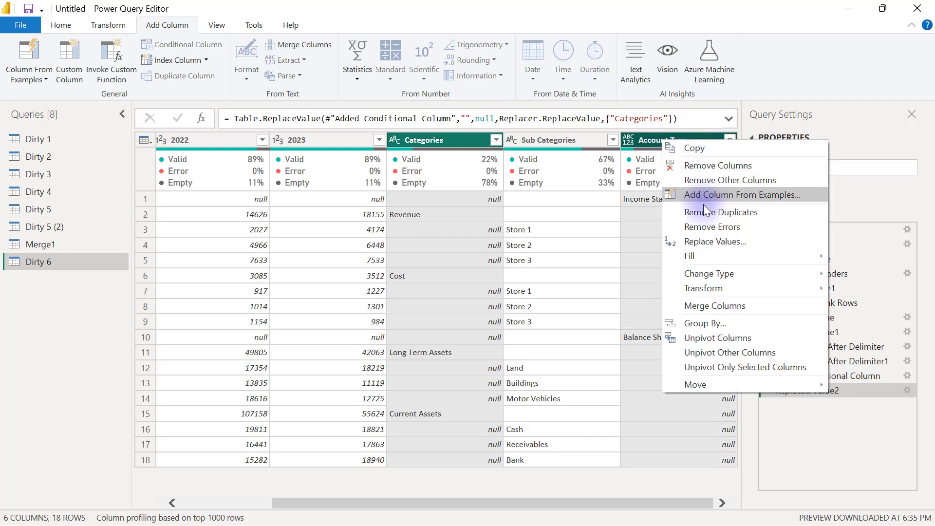
pyautogui.moveTo(699, 251)
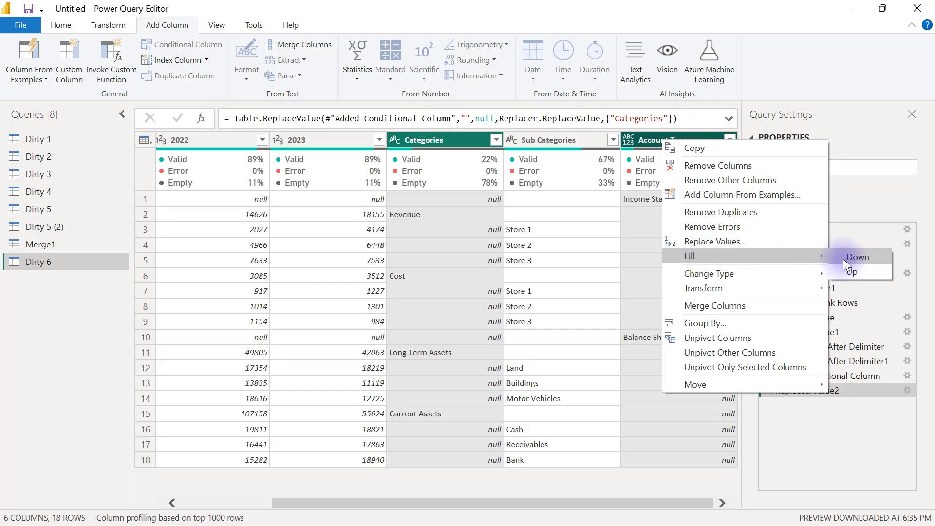
pyautogui.click(842, 259)
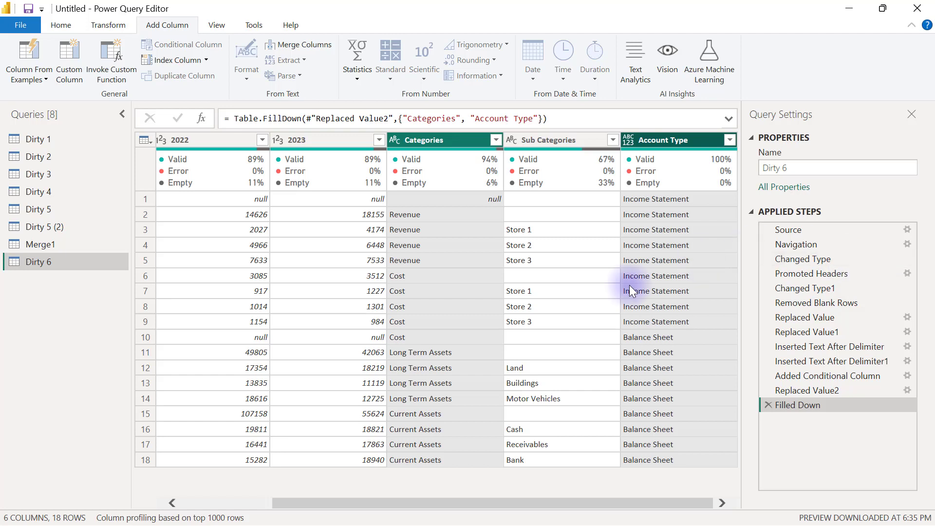
# - Examine the Account Type, Categories, Sub Categories, 2022 and 2023 columns after the fill, checking Sub Categories for blank rows
pyautogui.click(541, 140)
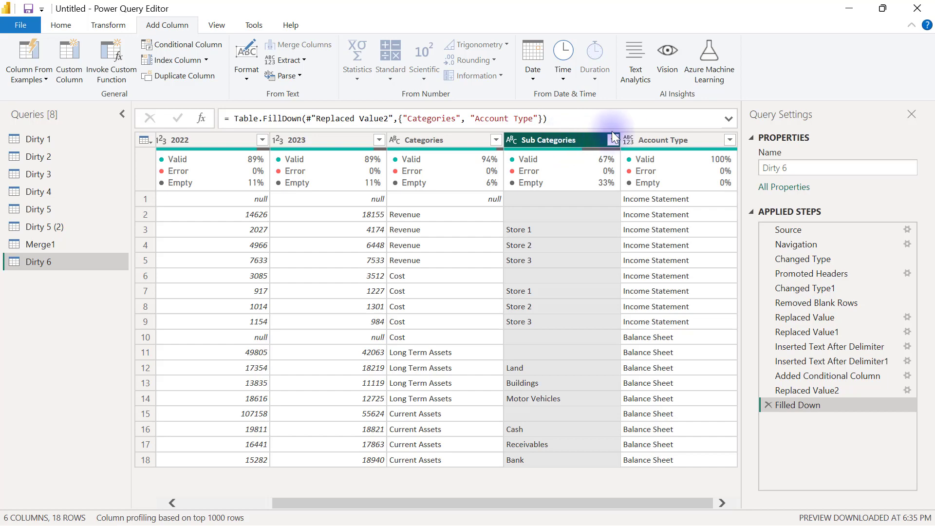
pyautogui.click(662, 141)
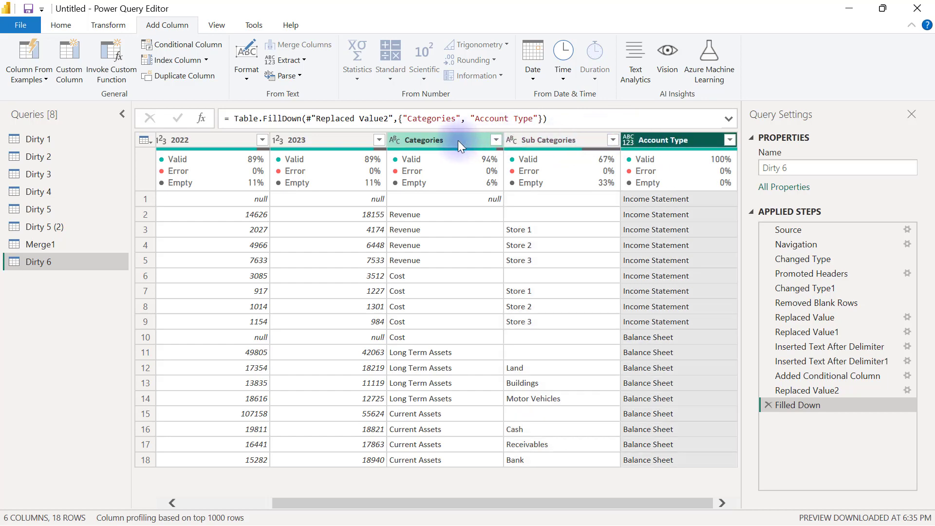
pyautogui.click(438, 140)
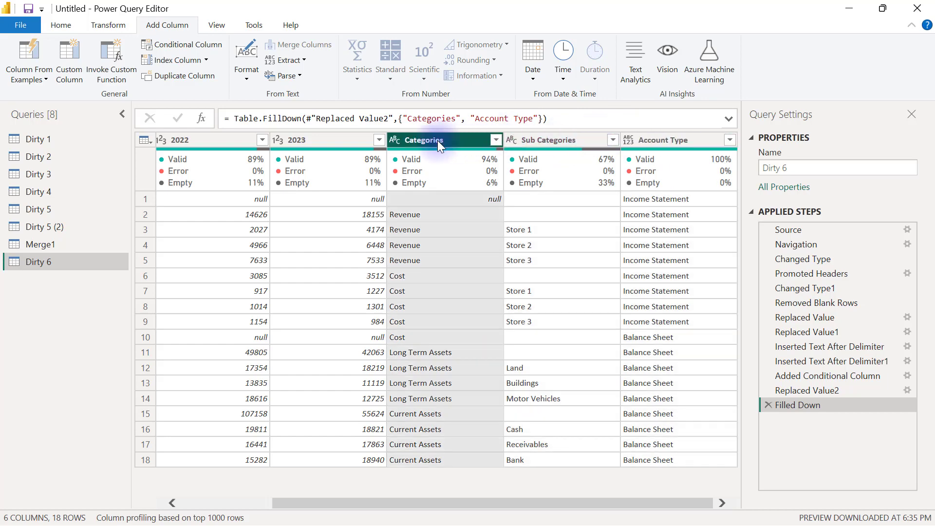
pyautogui.click(554, 141)
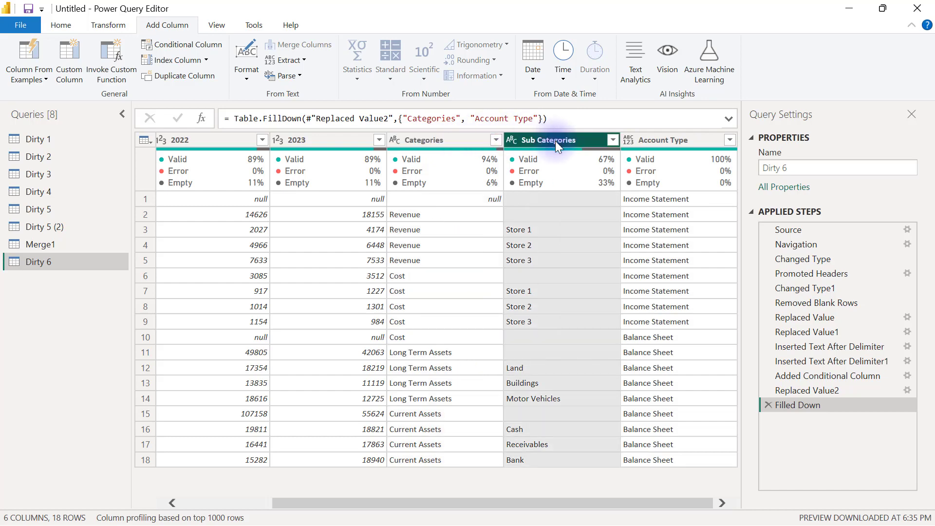
pyautogui.click(198, 139)
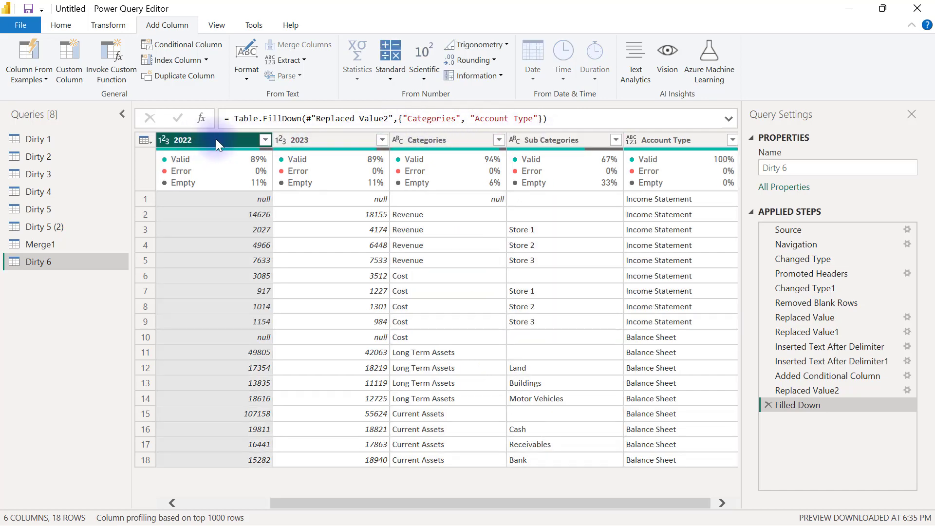
pyautogui.click(314, 139)
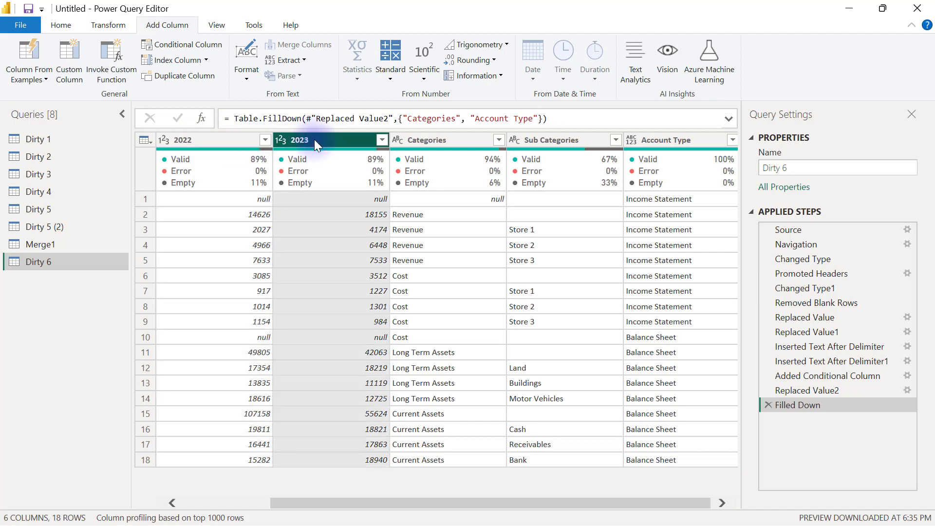
pyautogui.click(547, 137)
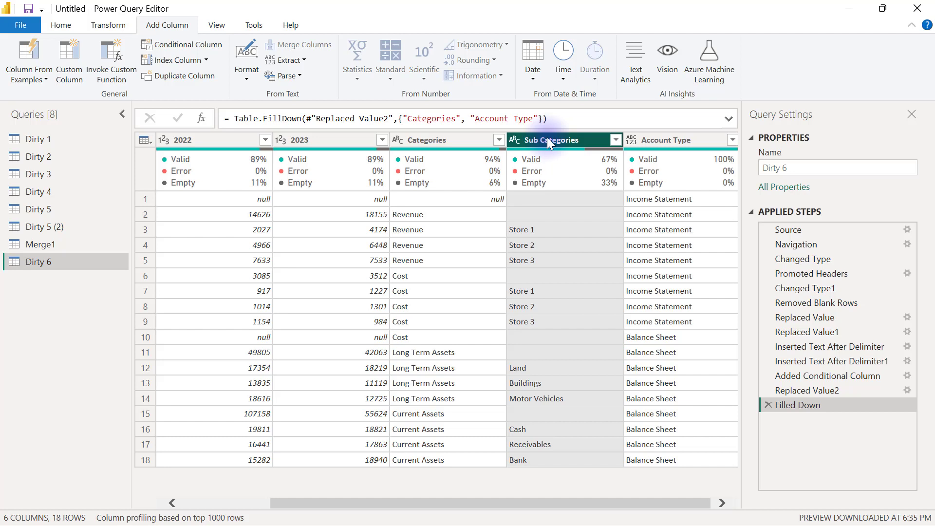
# - Filter the Sub Categories column to exclude its blank rows
pyautogui.click(616, 140)
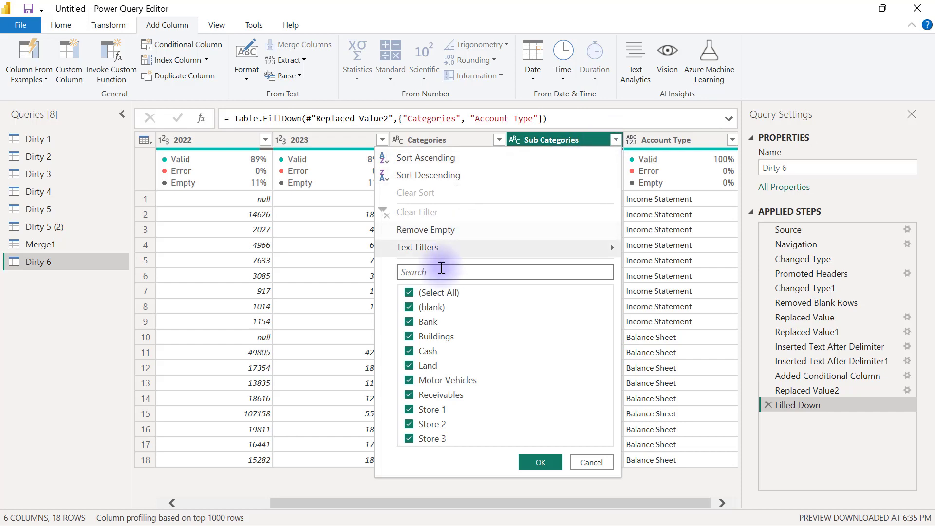
pyautogui.click(409, 308)
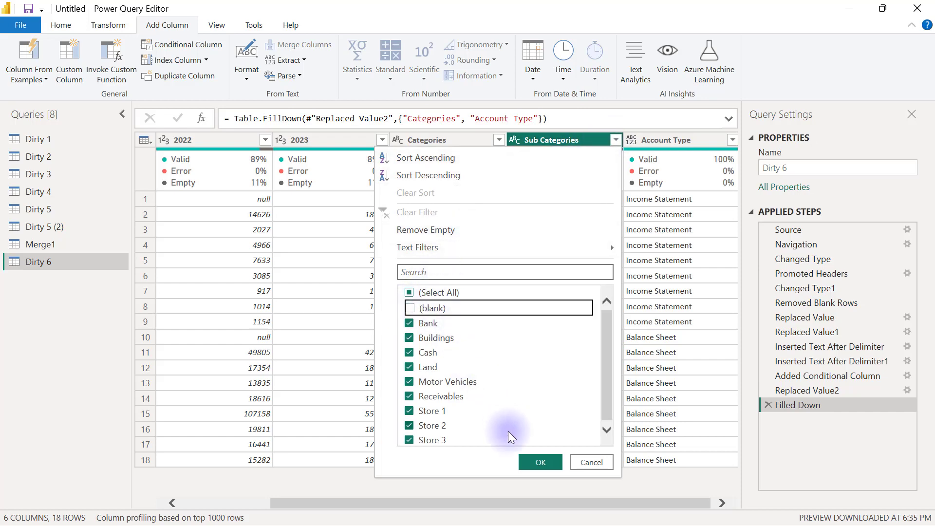
pyautogui.click(538, 462)
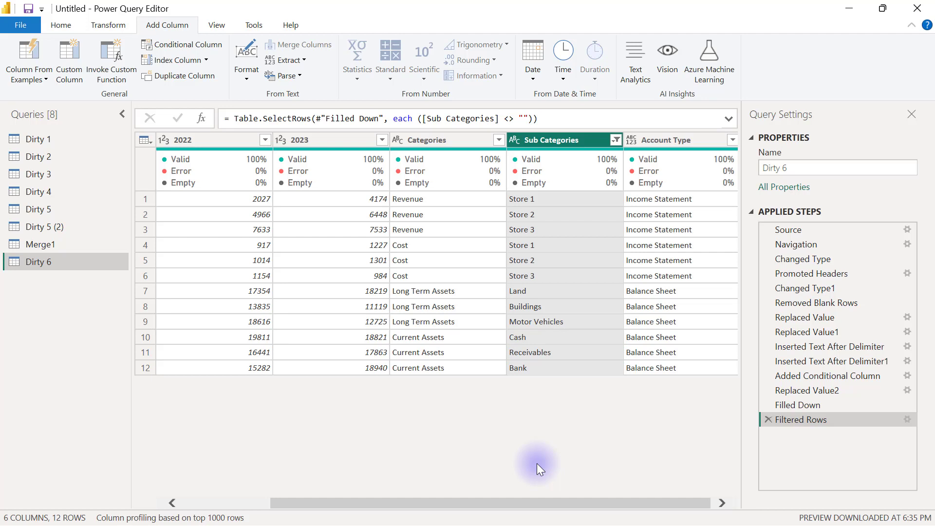
# - Move the Categories, Sub Categories and Account Type columns to the beginning of the table, placing Account Type before Categories
pyautogui.click(419, 137)
pyautogui.keyDown('ctrl'); pyautogui.click(547, 138); pyautogui.keyUp('ctrl')
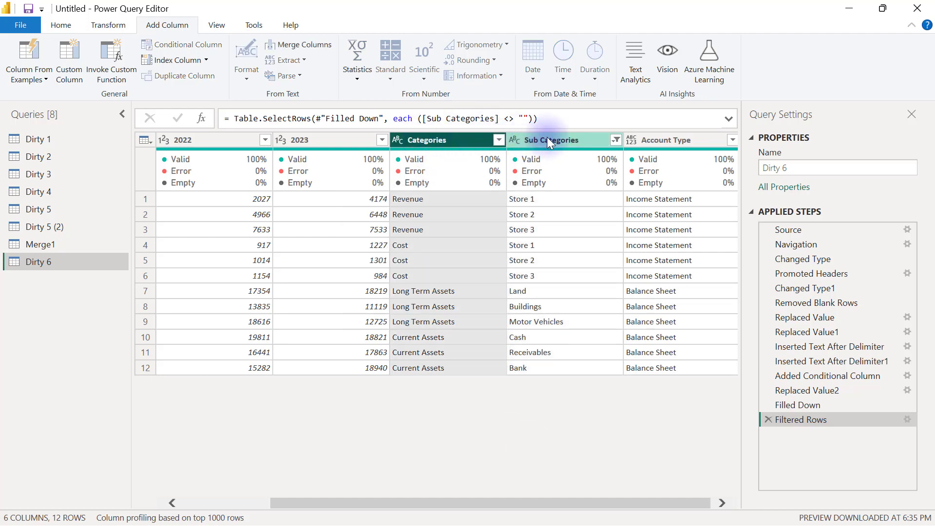
pyautogui.keyDown('ctrl'); pyautogui.click(660, 137); pyautogui.keyUp('ctrl')
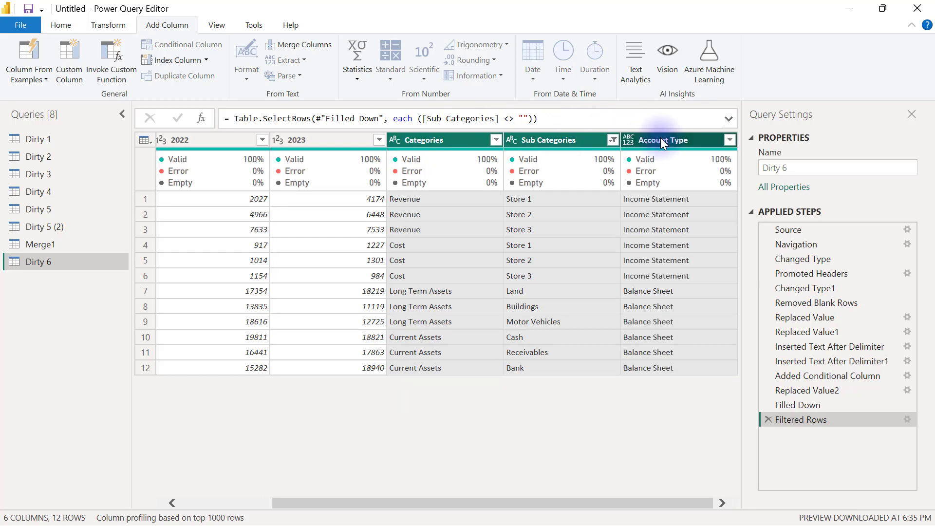
pyautogui.rightClick(660, 137)
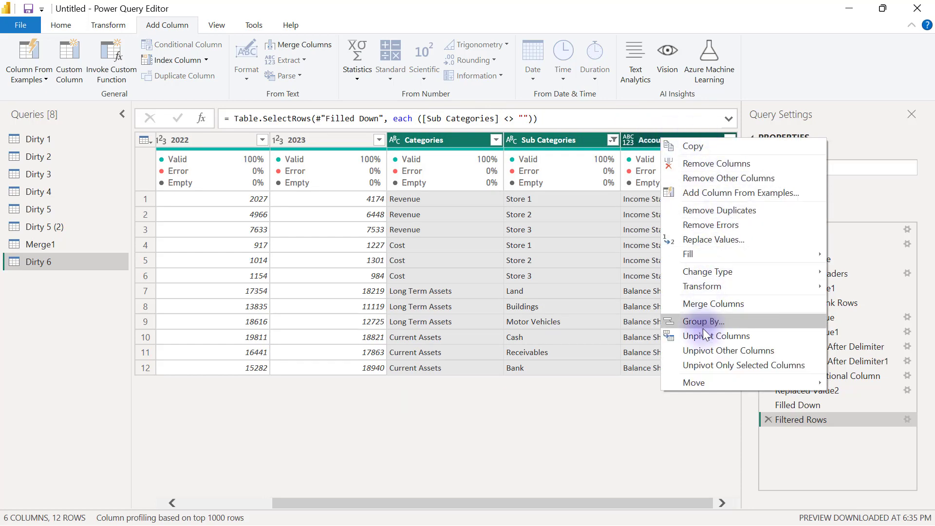
pyautogui.moveTo(696, 384)
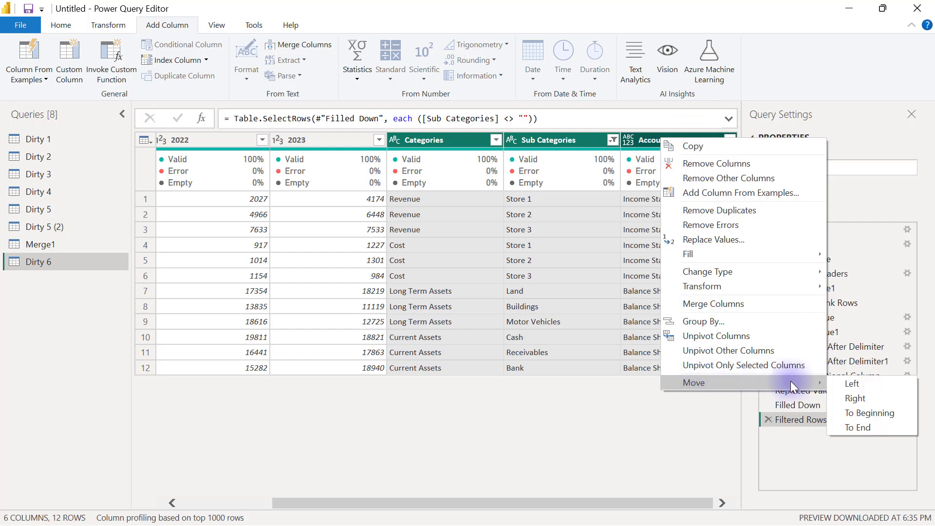
pyautogui.click(851, 414)
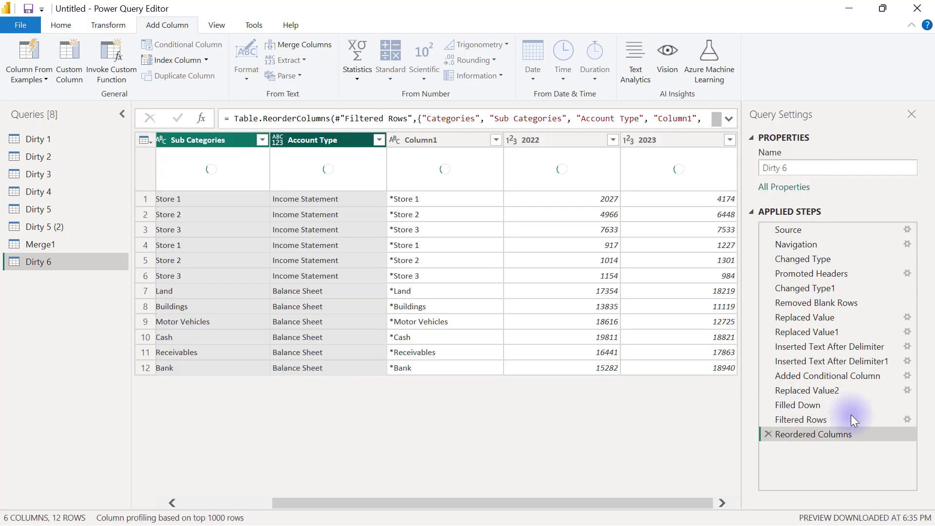
pyautogui.click(448, 140)
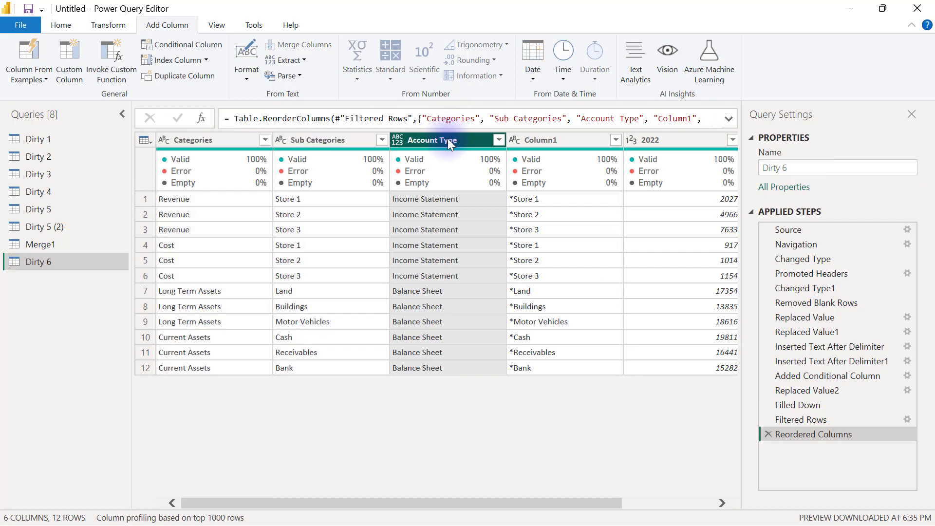
pyautogui.moveTo(448, 139); pyautogui.dragTo(222, 127)
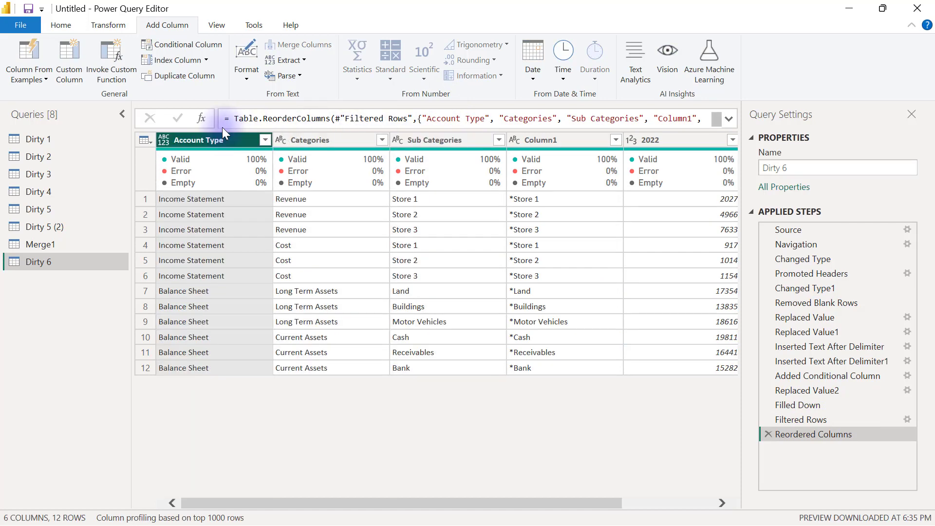
# - Remove the original Column1 from the table
pyautogui.click(554, 139)
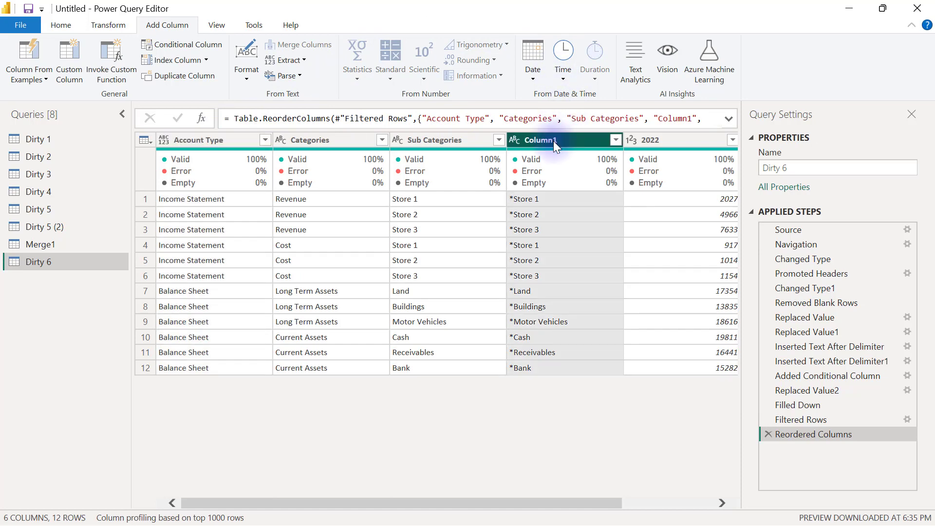
pyautogui.rightClick(553, 141)
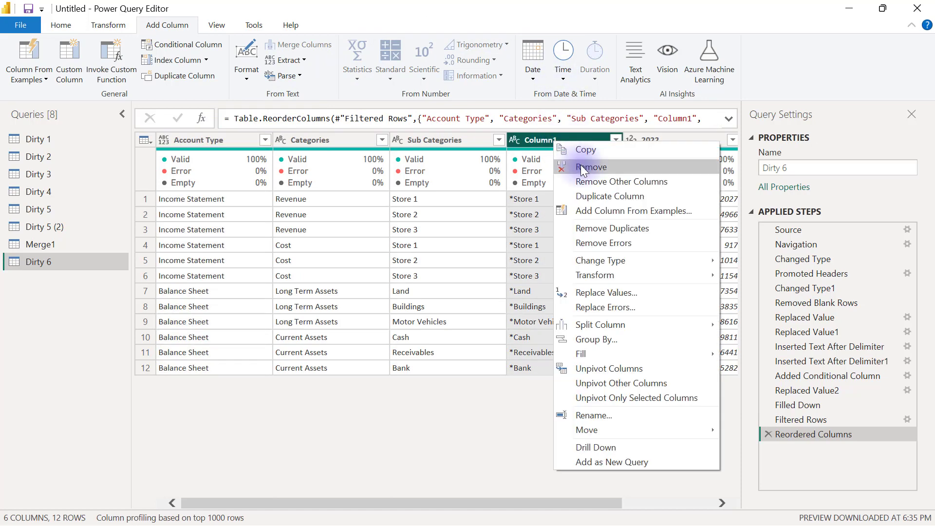